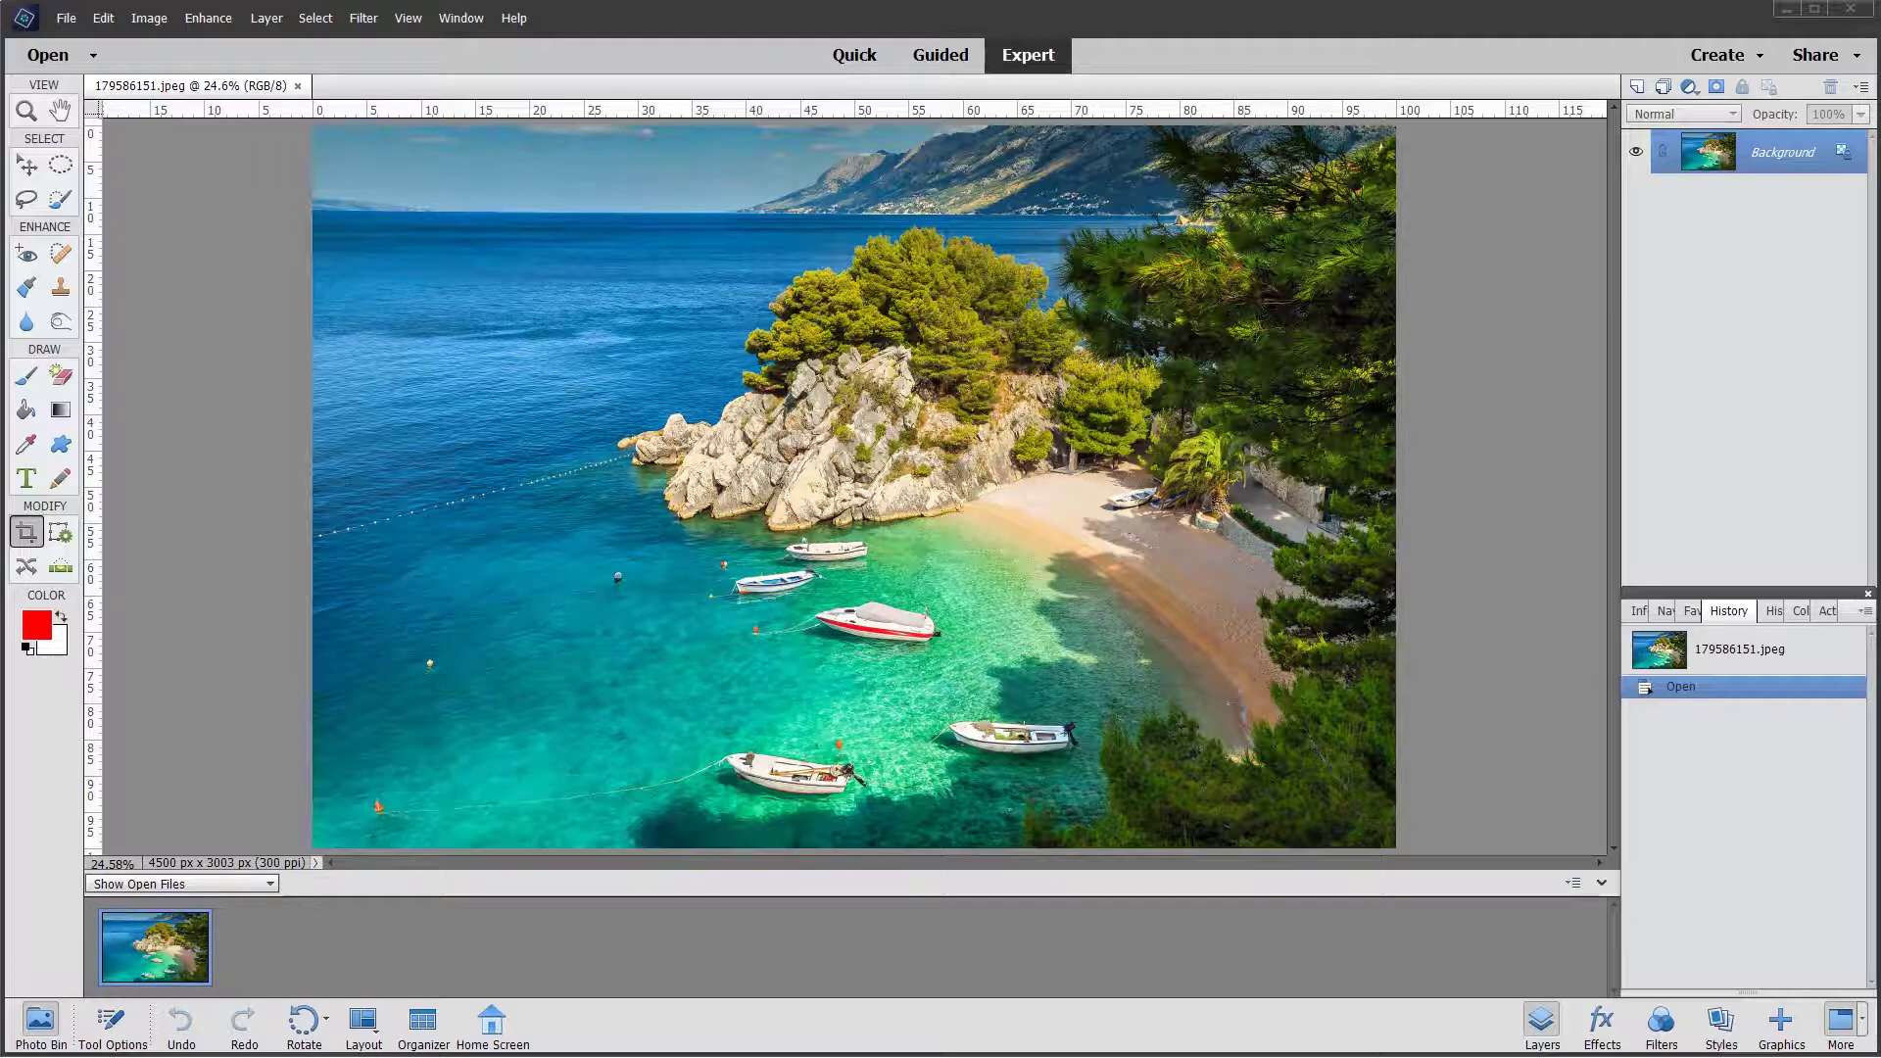
# Switch to Guided mode and start the Object Removal edit on the coastal bay photo
pyautogui.click(931, 61)
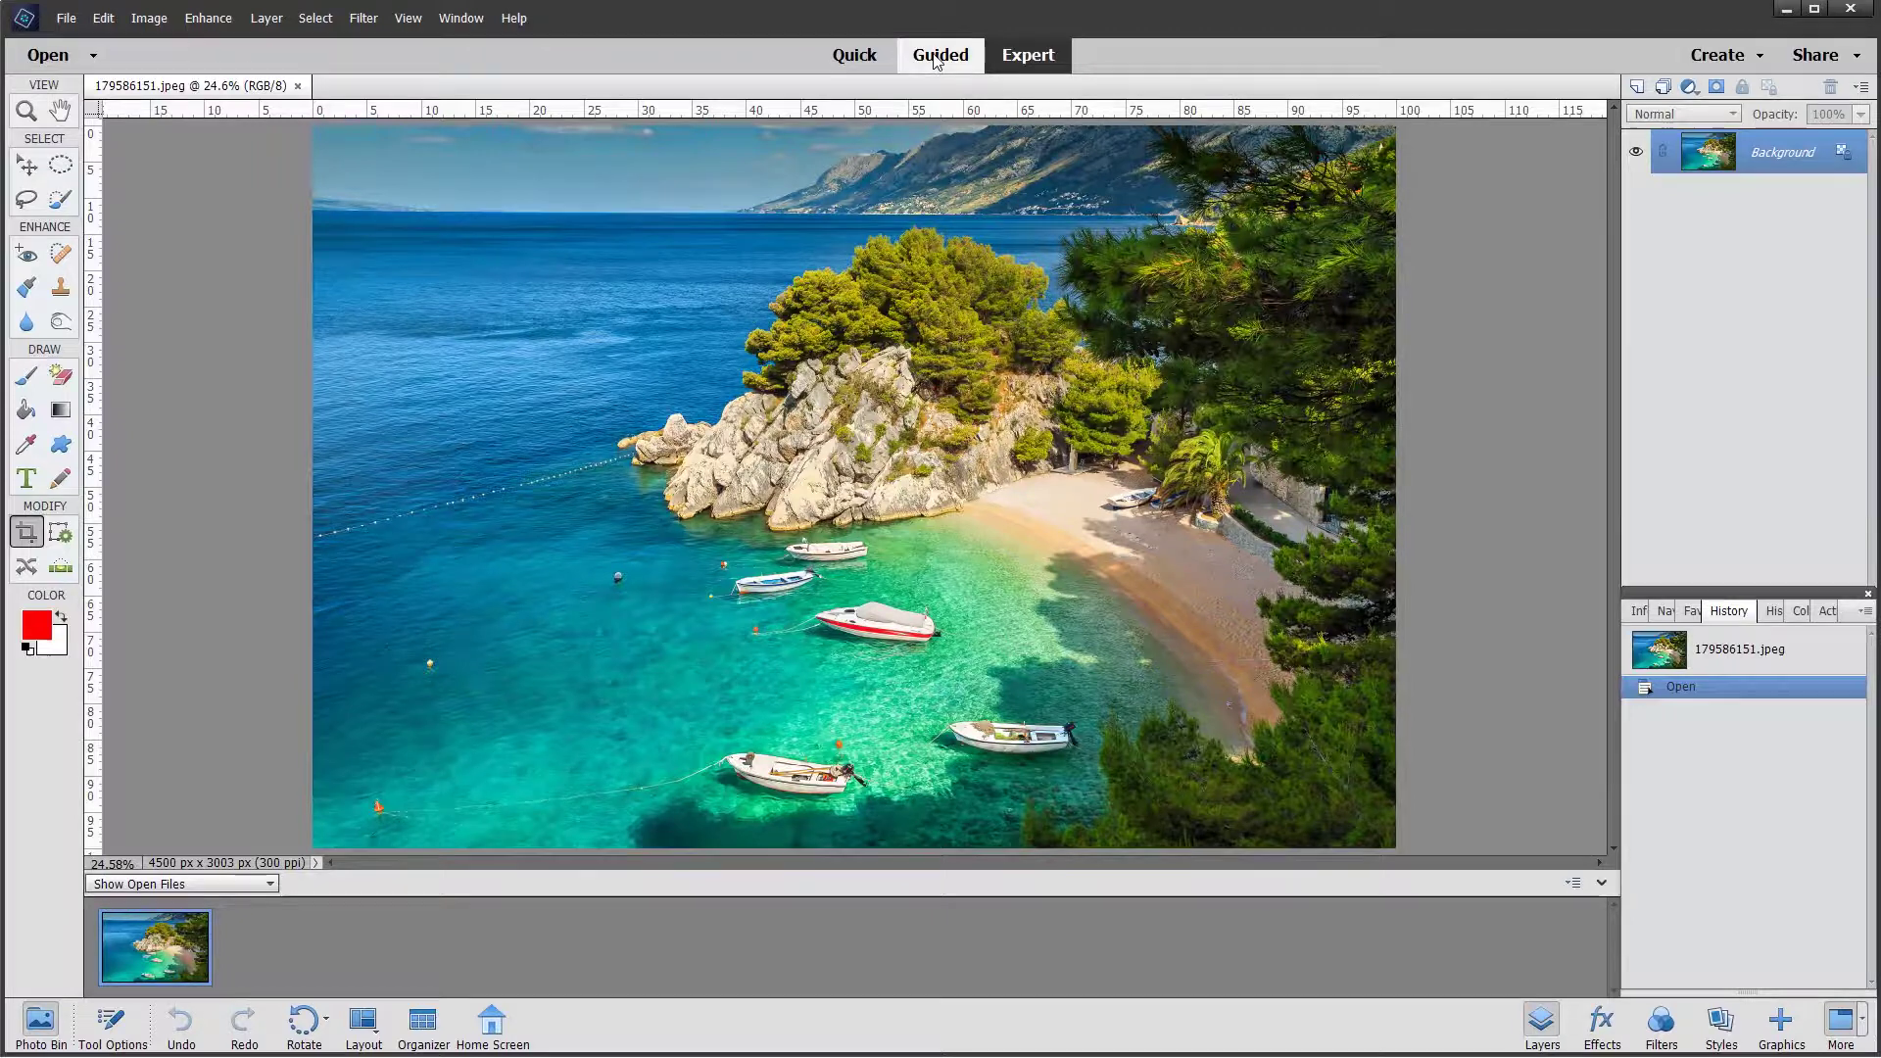
pyautogui.click(934, 60)
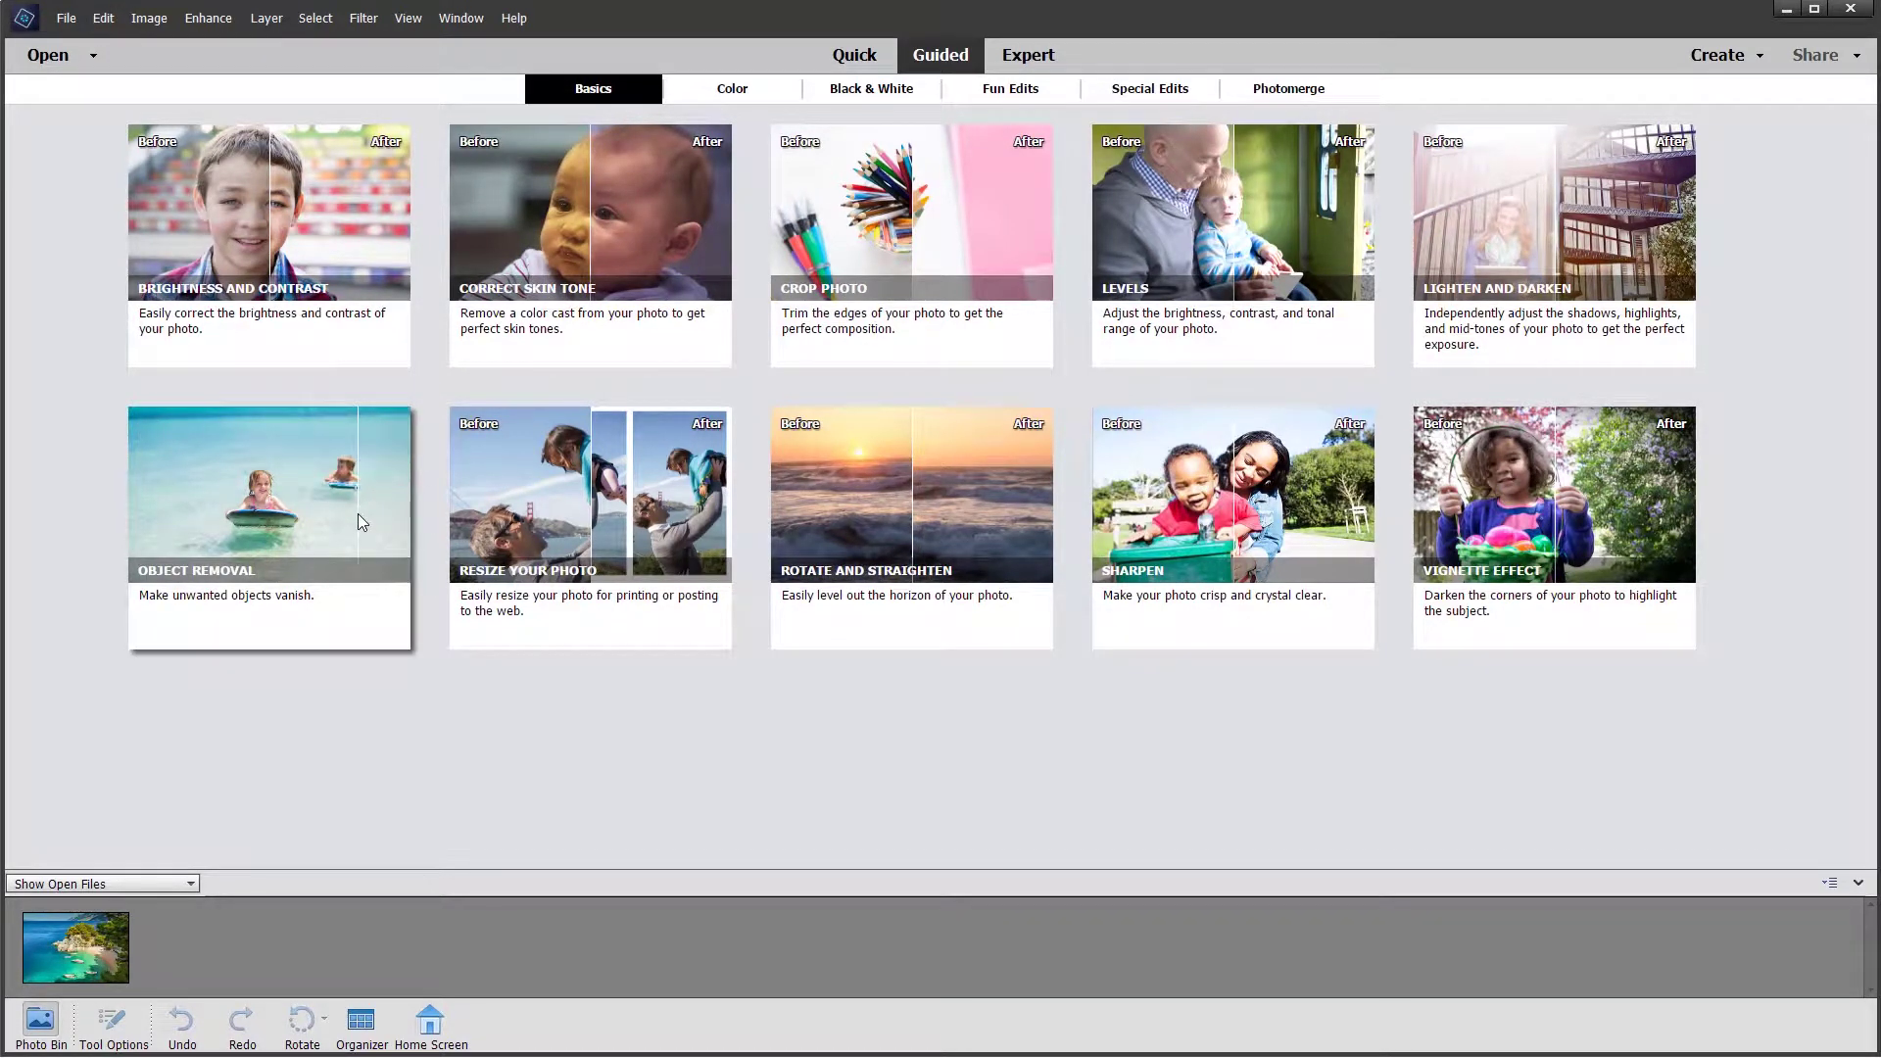
pyautogui.click(323, 526)
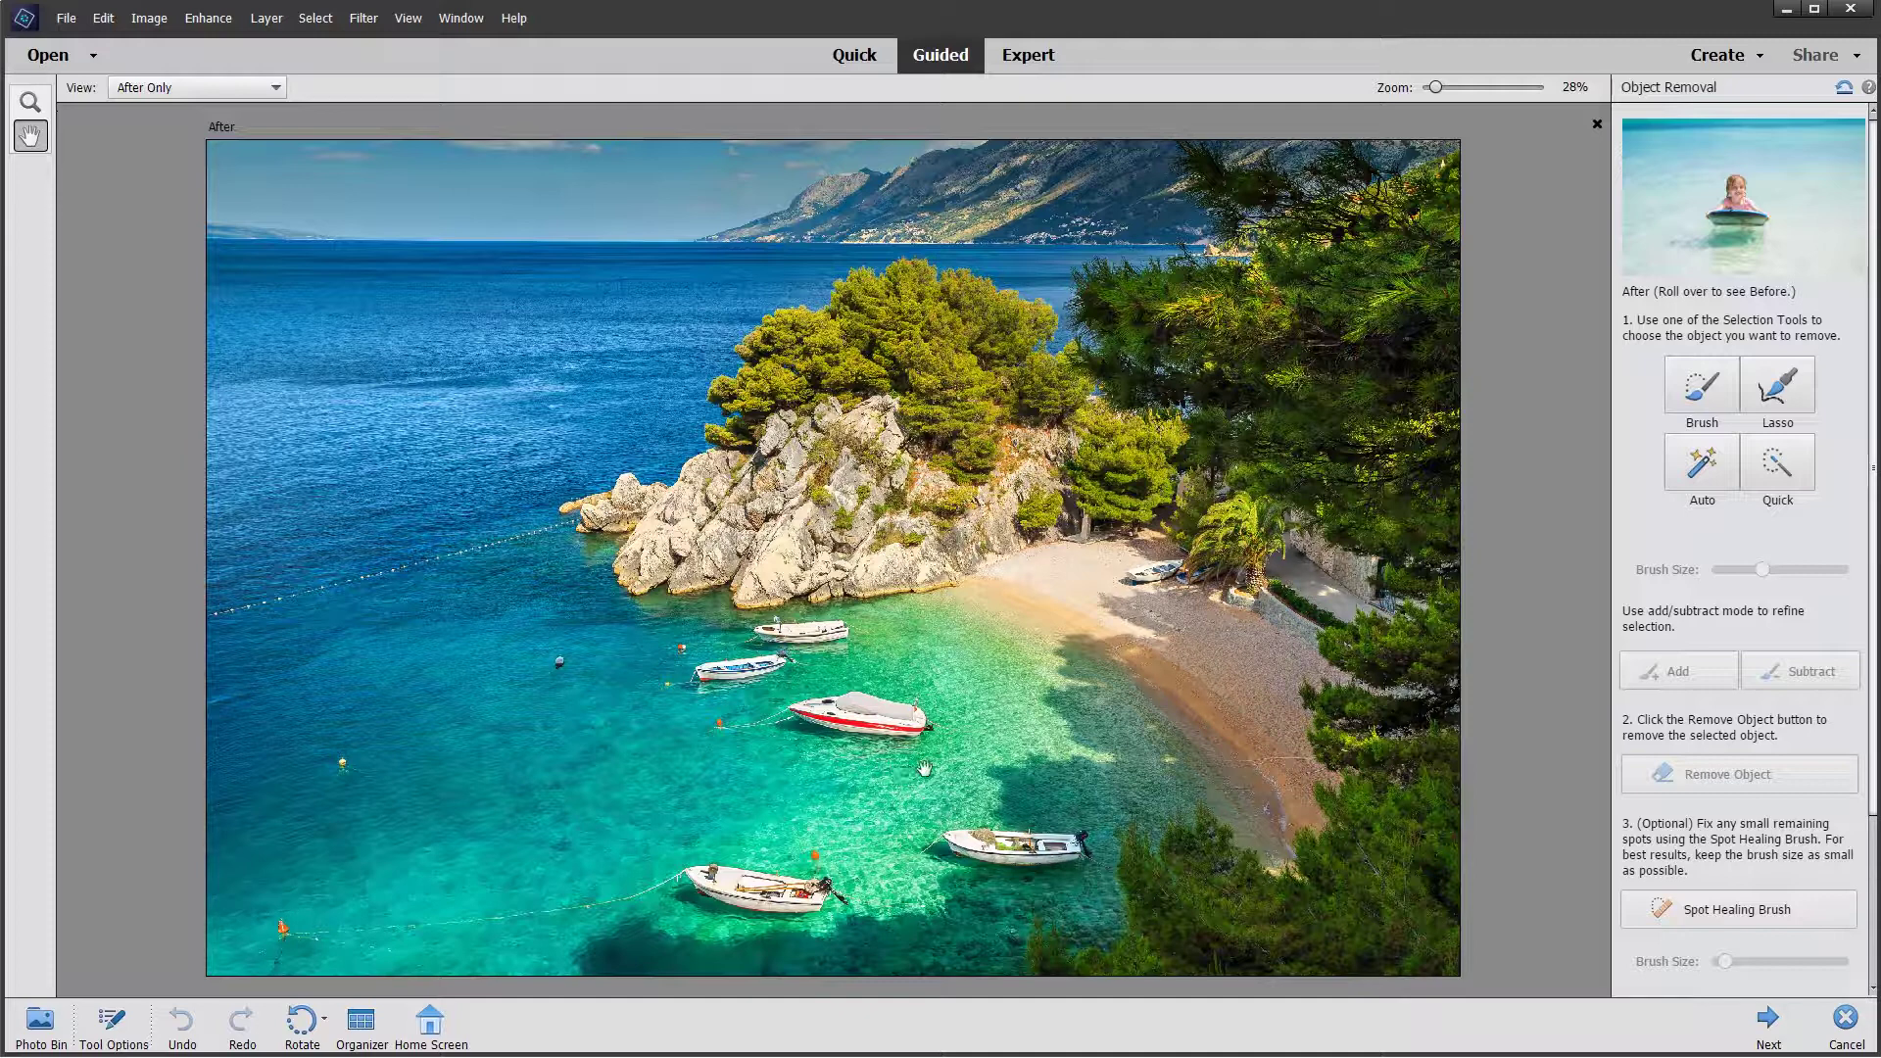
# Lasso a rough selection around the red-striped motorboat for removal
pyautogui.click(1777, 385)
pyautogui.moveTo(869, 670)
pyautogui.mouseDown()
pyautogui.moveTo(764, 690)
pyautogui.moveTo(706, 733)
pyautogui.moveTo(922, 752)
pyautogui.moveTo(945, 709)
pyautogui.moveTo(869, 674)
pyautogui.mouseUp()
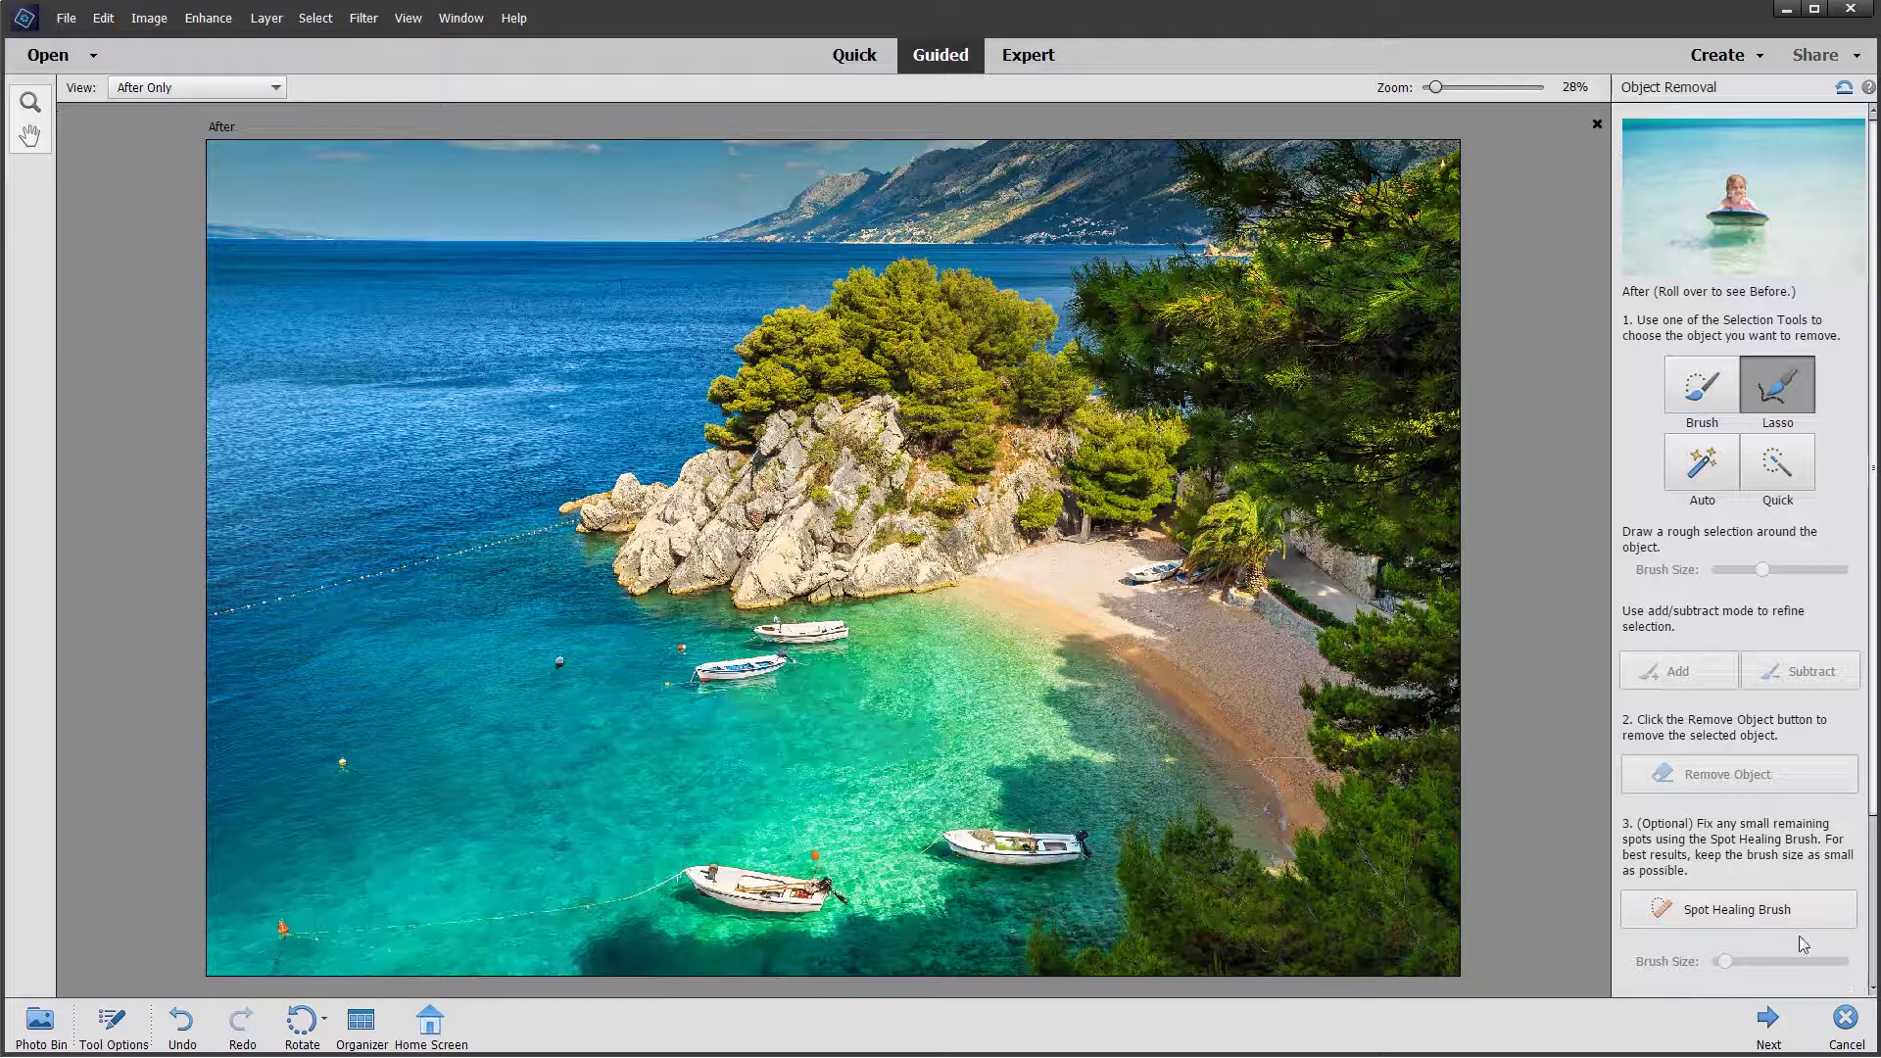
# Spot-heal away the small buoy and the dark buoy spot in the water
pyautogui.click(1754, 910)
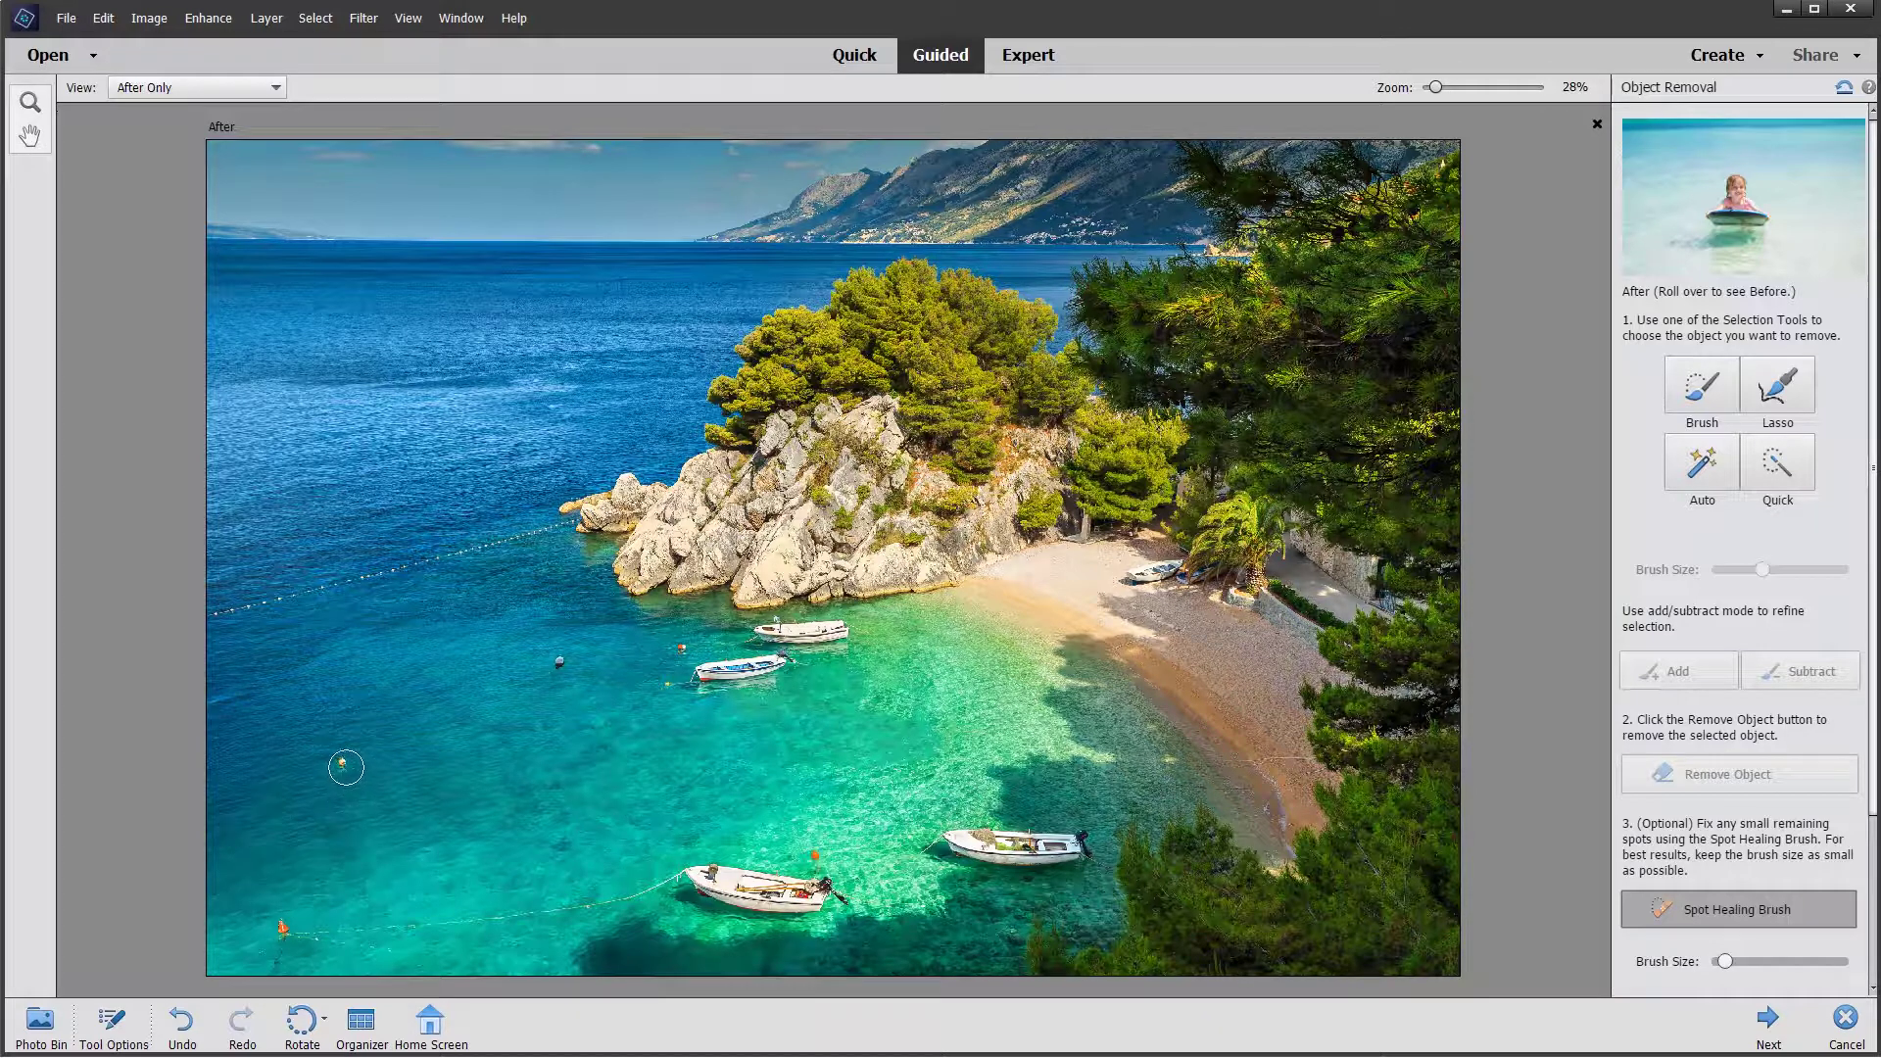
pyautogui.click(349, 769)
pyautogui.click(555, 661)
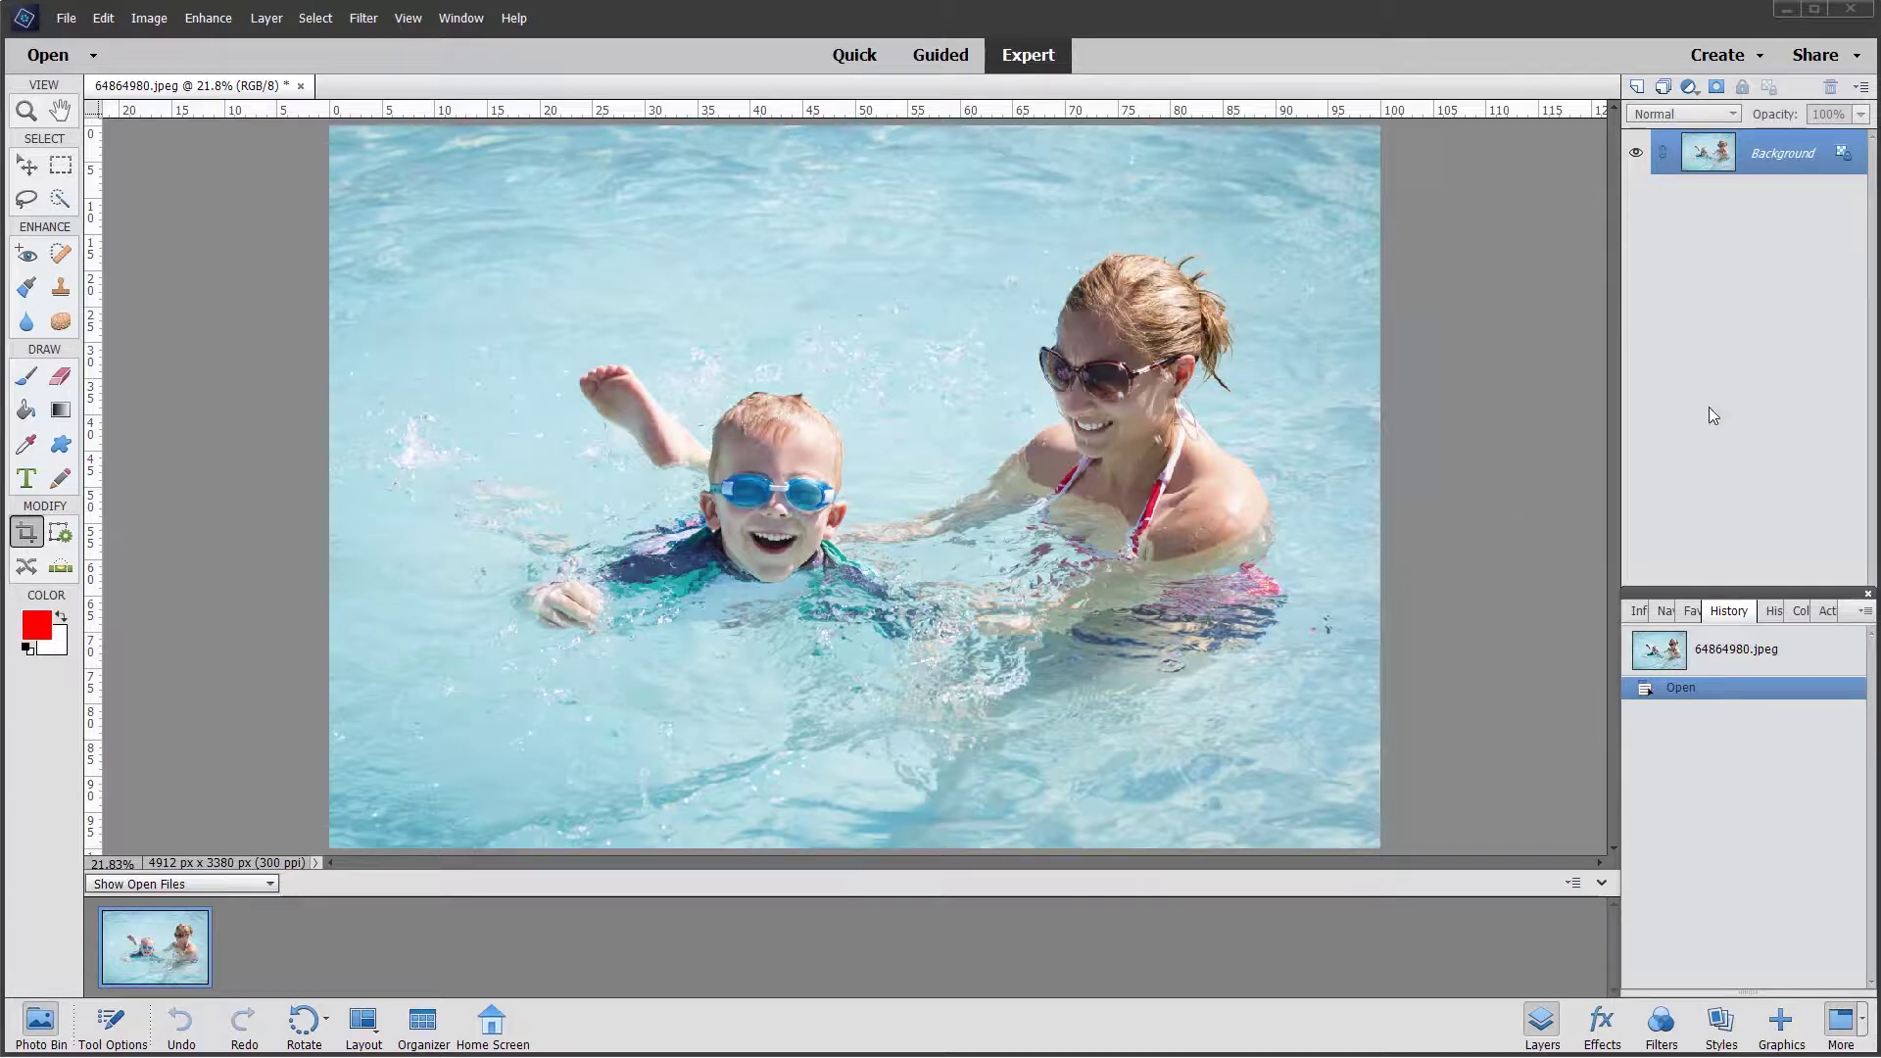
# Start Guided Object Removal on the pool photo with the Lasso tool selected
pyautogui.click(938, 57)
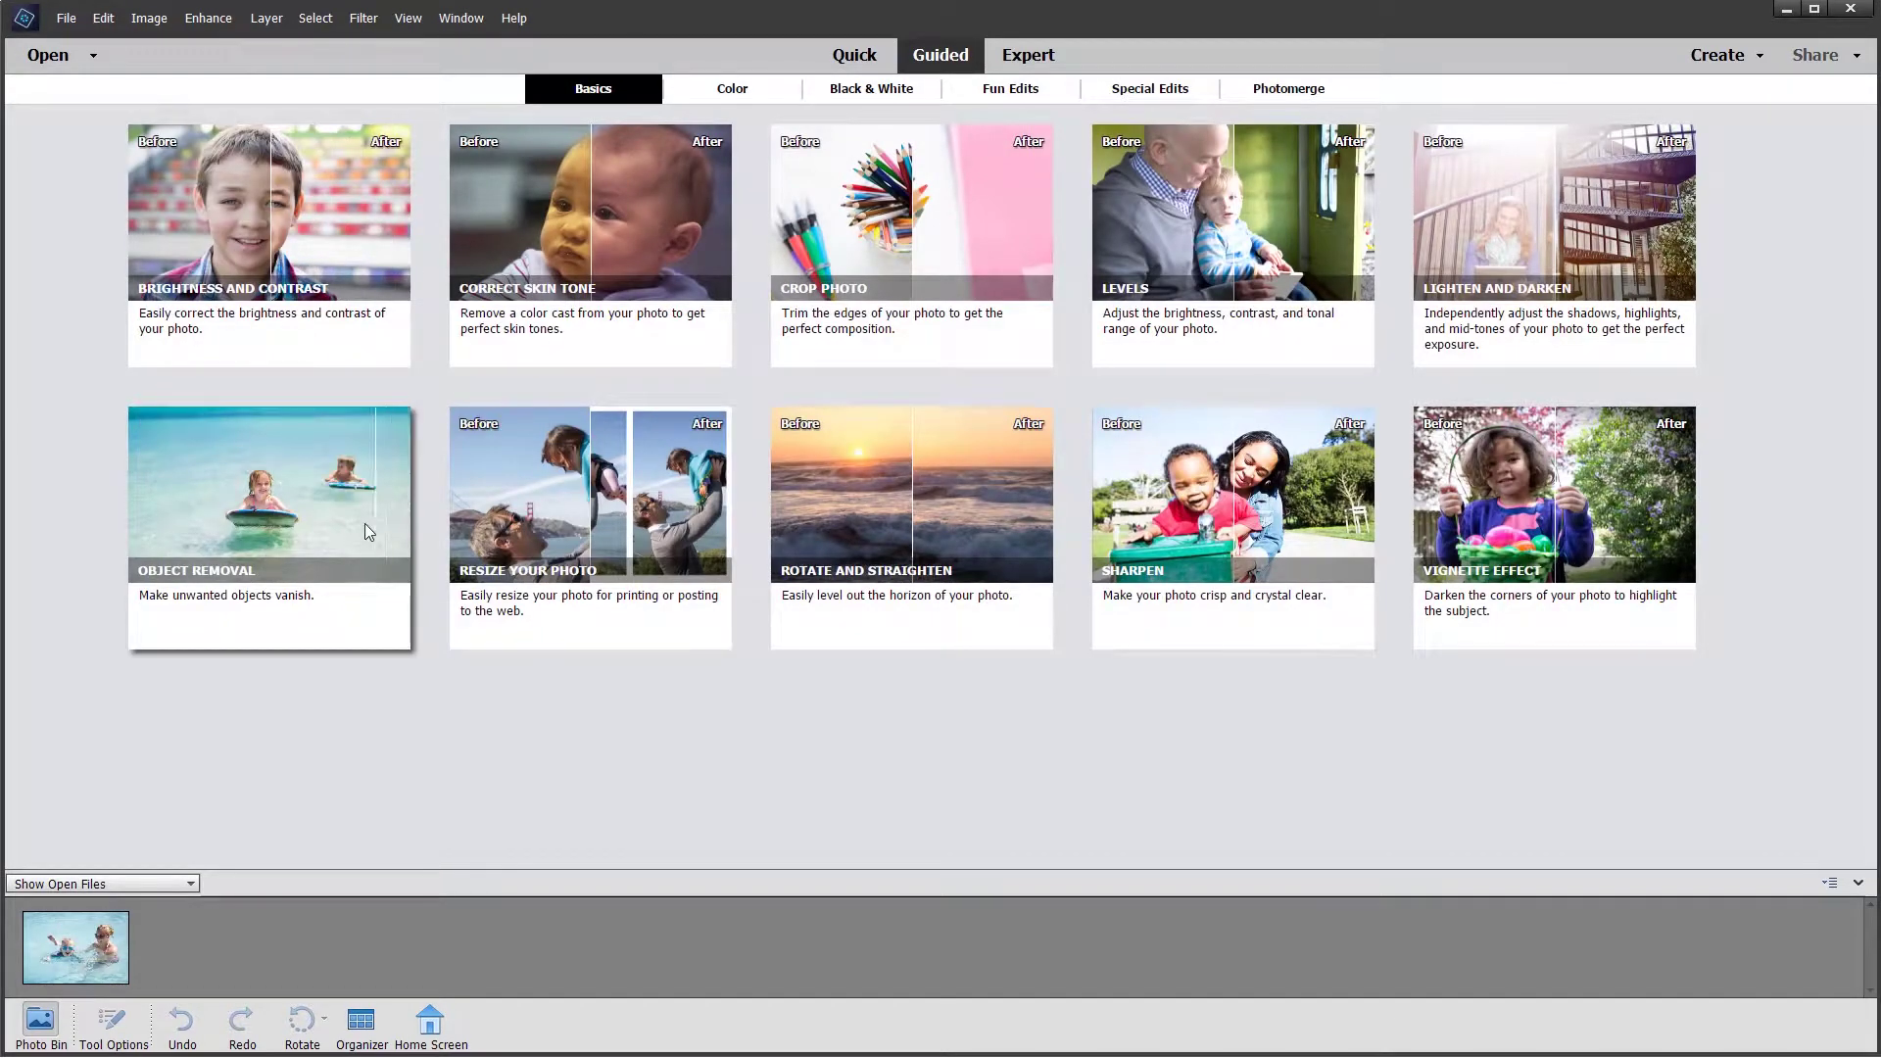
pyautogui.click(360, 519)
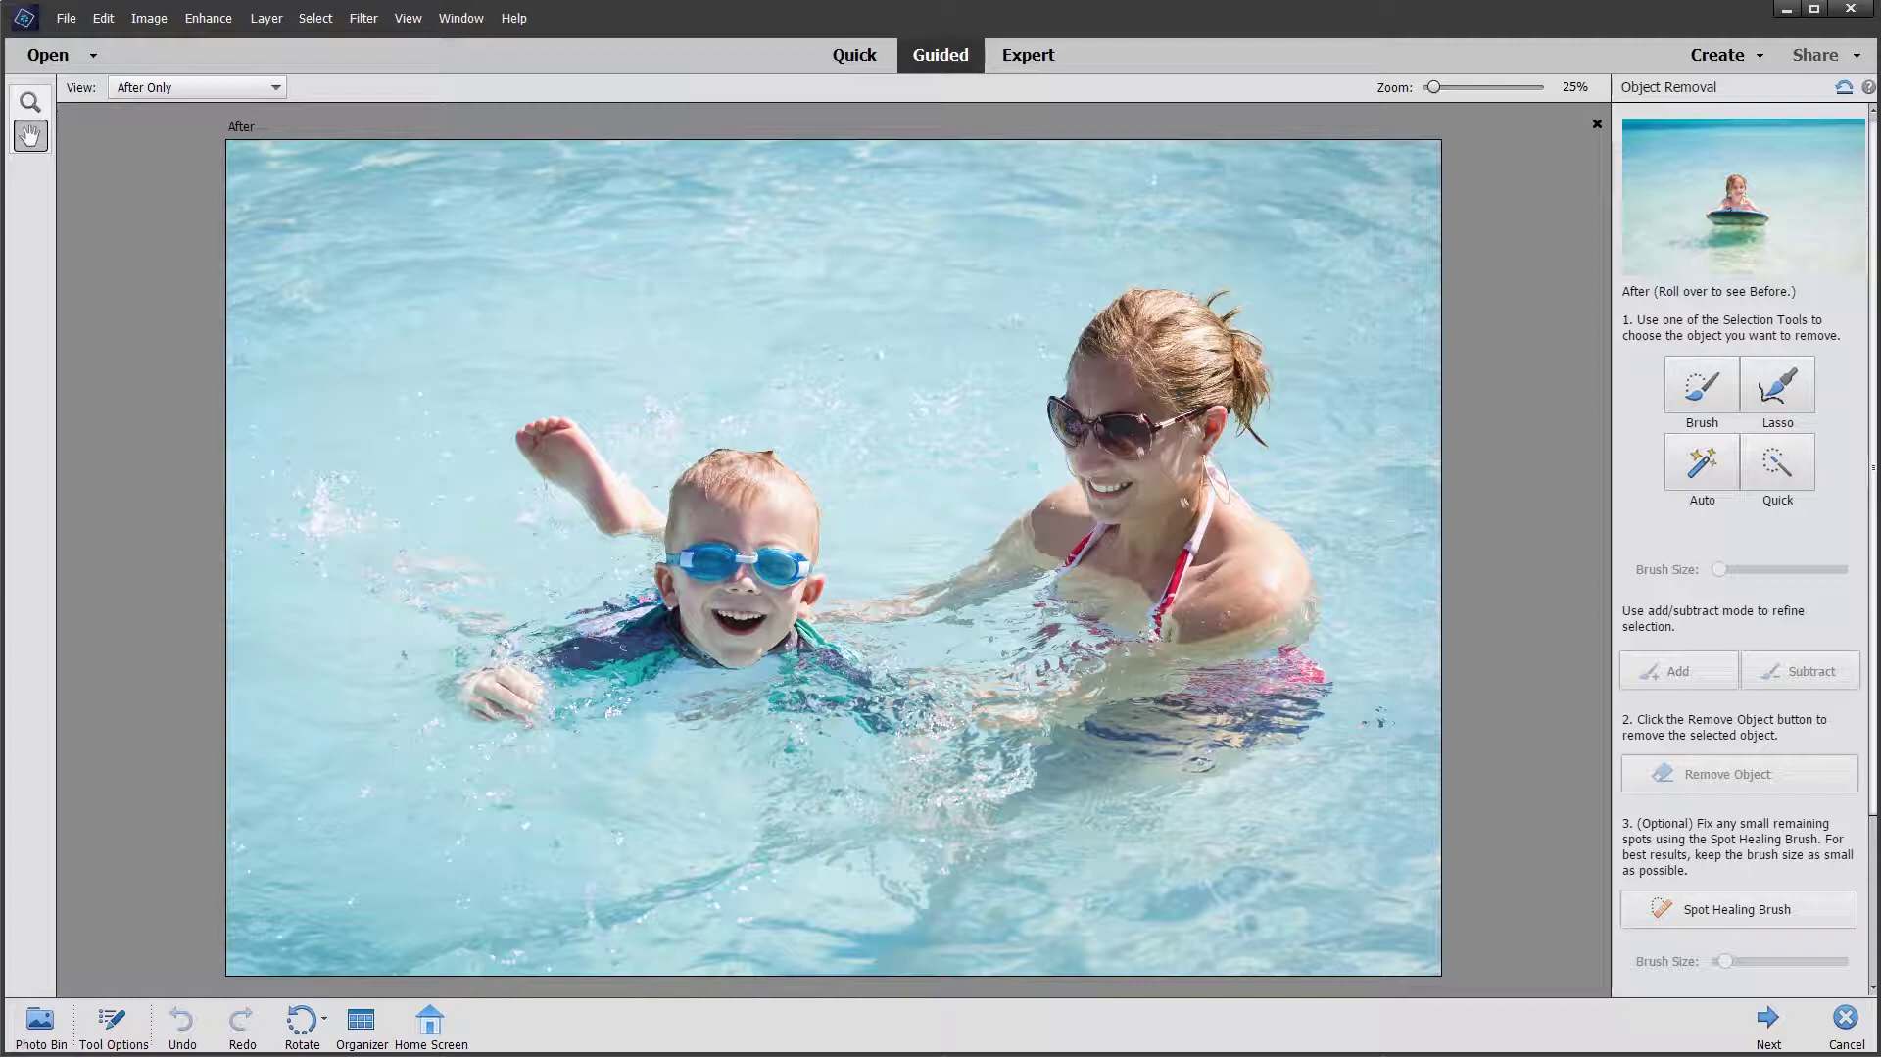
pyautogui.click(1777, 385)
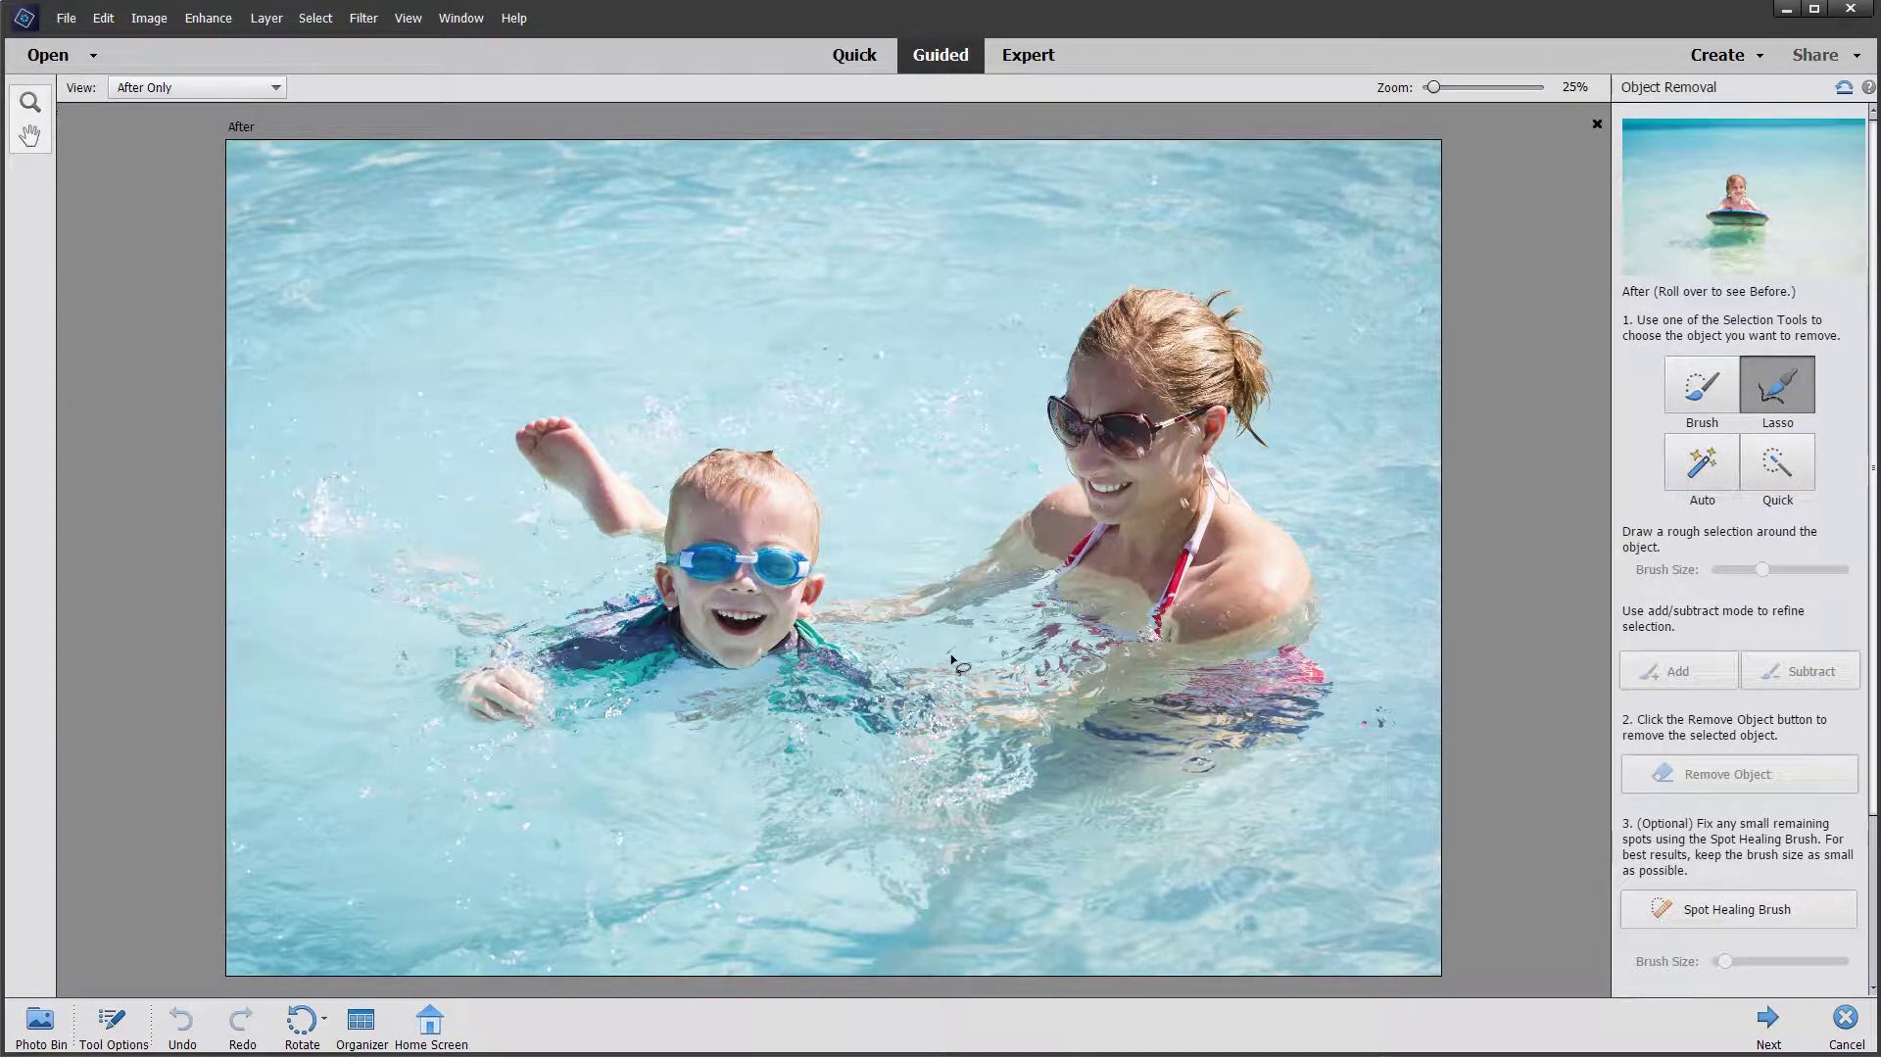
# Lasso and remove the woman's lower body, then her head and upper body
pyautogui.moveTo(951, 656)
pyautogui.mouseDown()
pyautogui.moveTo(925, 711)
pyautogui.moveTo(956, 759)
pyautogui.moveTo(1074, 831)
pyautogui.moveTo(1177, 845)
pyautogui.moveTo(1277, 828)
pyautogui.moveTo(1345, 780)
pyautogui.moveTo(1379, 719)
pyautogui.moveTo(1374, 655)
pyautogui.moveTo(1307, 642)
pyautogui.moveTo(1099, 654)
pyautogui.moveTo(996, 625)
pyautogui.moveTo(952, 674)
pyautogui.mouseUp()
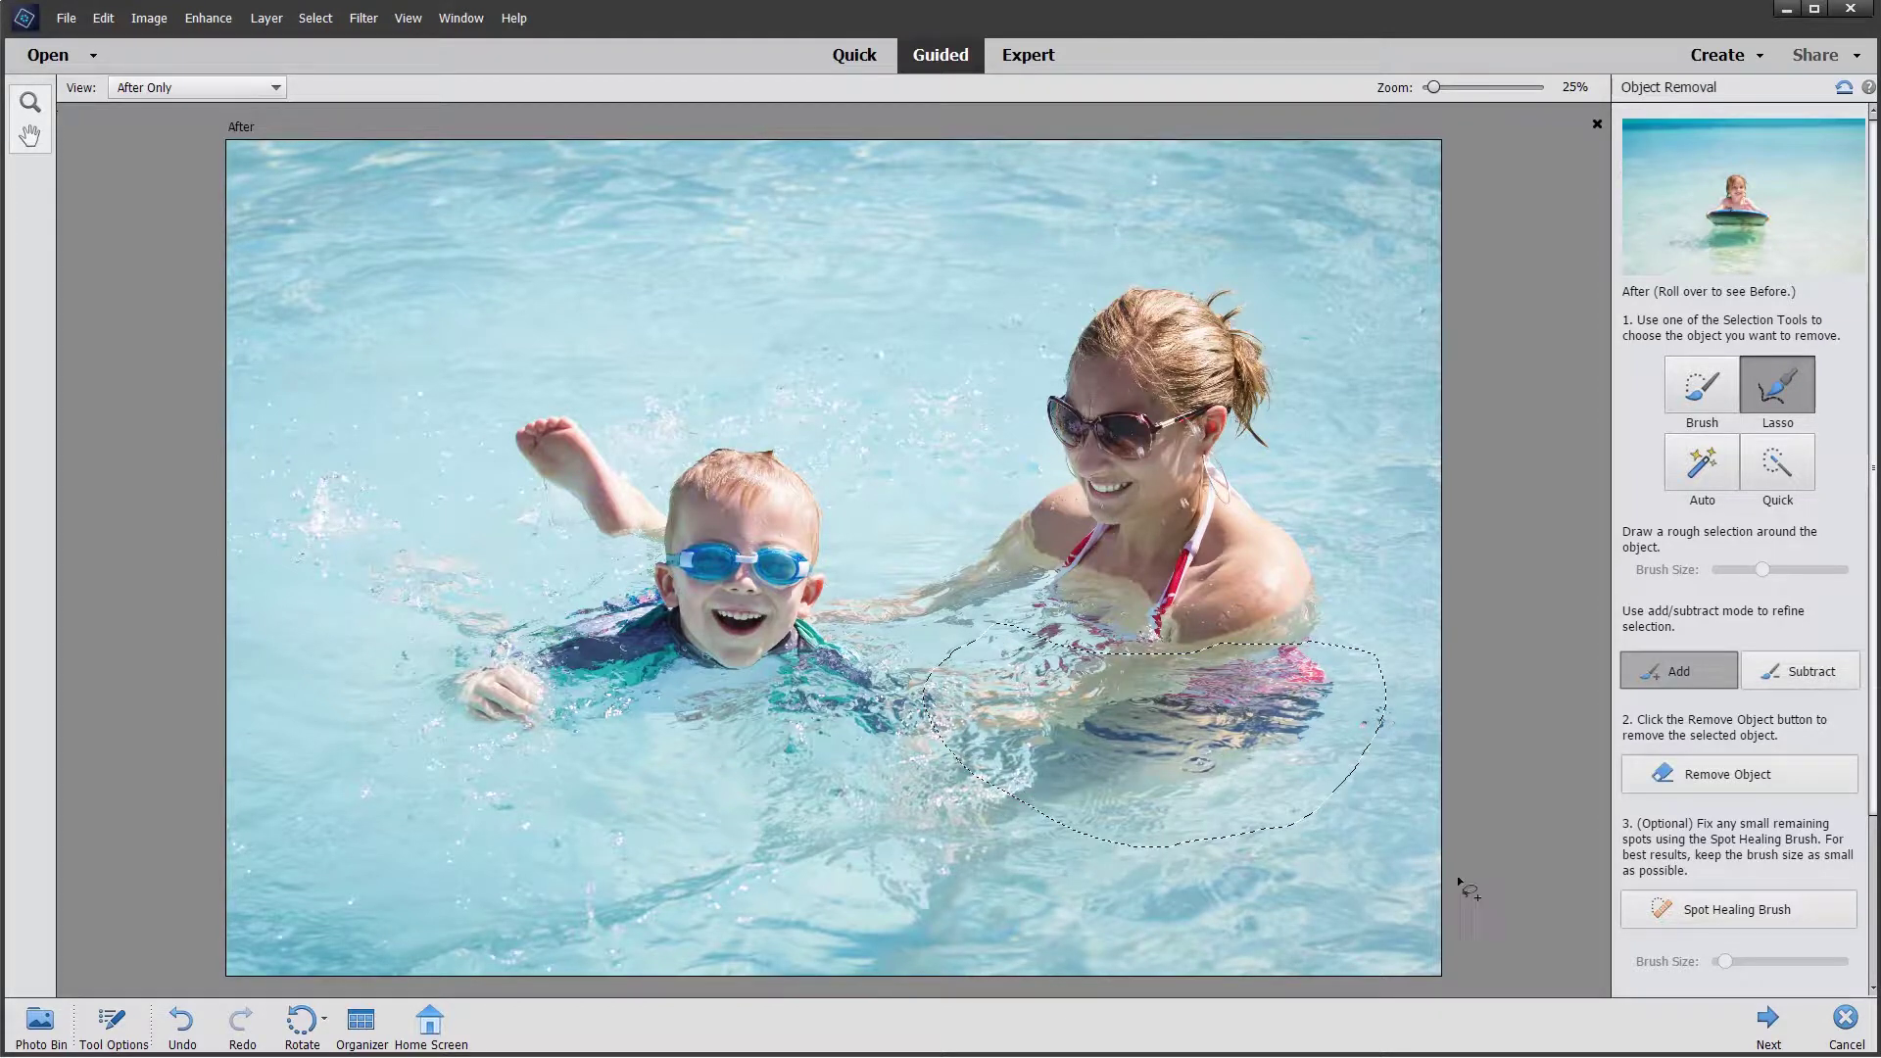
pyautogui.click(1739, 774)
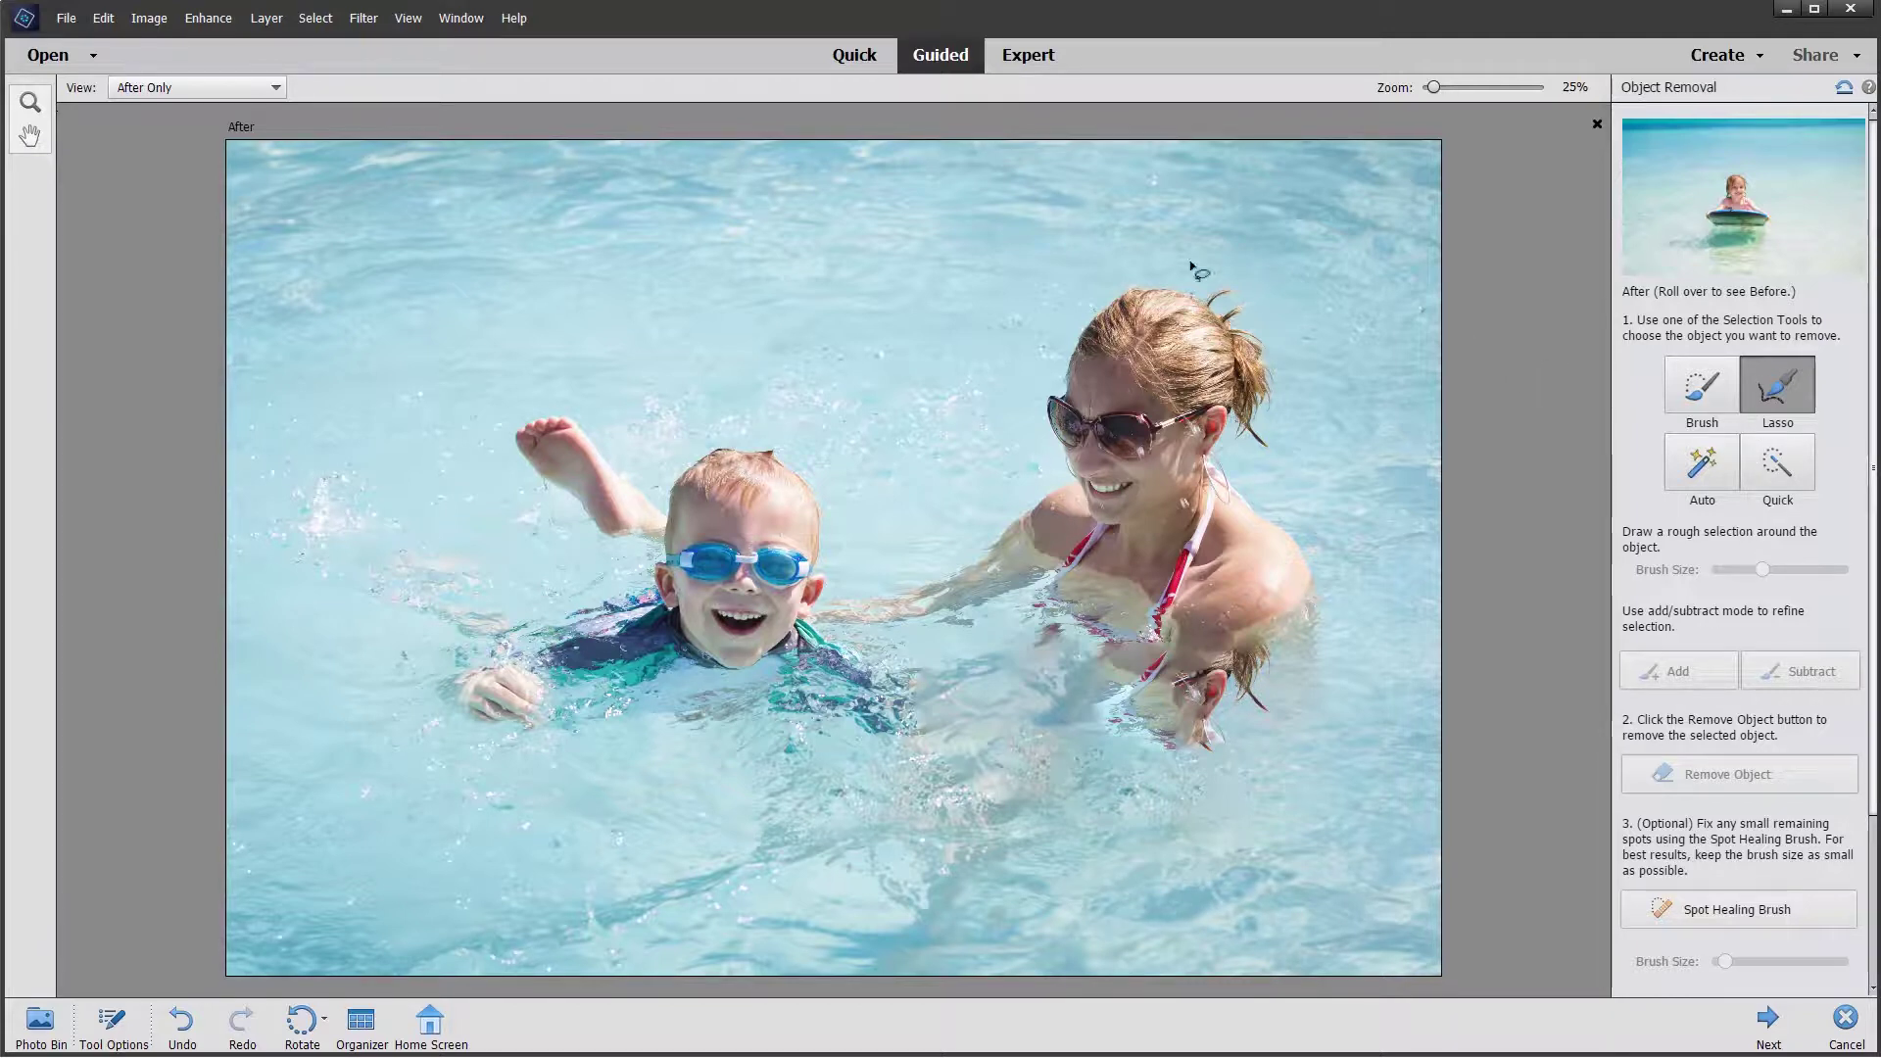
pyautogui.moveTo(1166, 252)
pyautogui.mouseDown()
pyautogui.moveTo(1113, 259)
pyautogui.moveTo(1027, 338)
pyautogui.moveTo(983, 430)
pyautogui.moveTo(980, 547)
pyautogui.moveTo(1020, 664)
pyautogui.moveTo(1145, 785)
pyautogui.moveTo(1336, 776)
pyautogui.moveTo(1382, 613)
pyautogui.moveTo(1366, 446)
pyautogui.moveTo(1250, 267)
pyautogui.moveTo(1122, 256)
pyautogui.mouseUp()
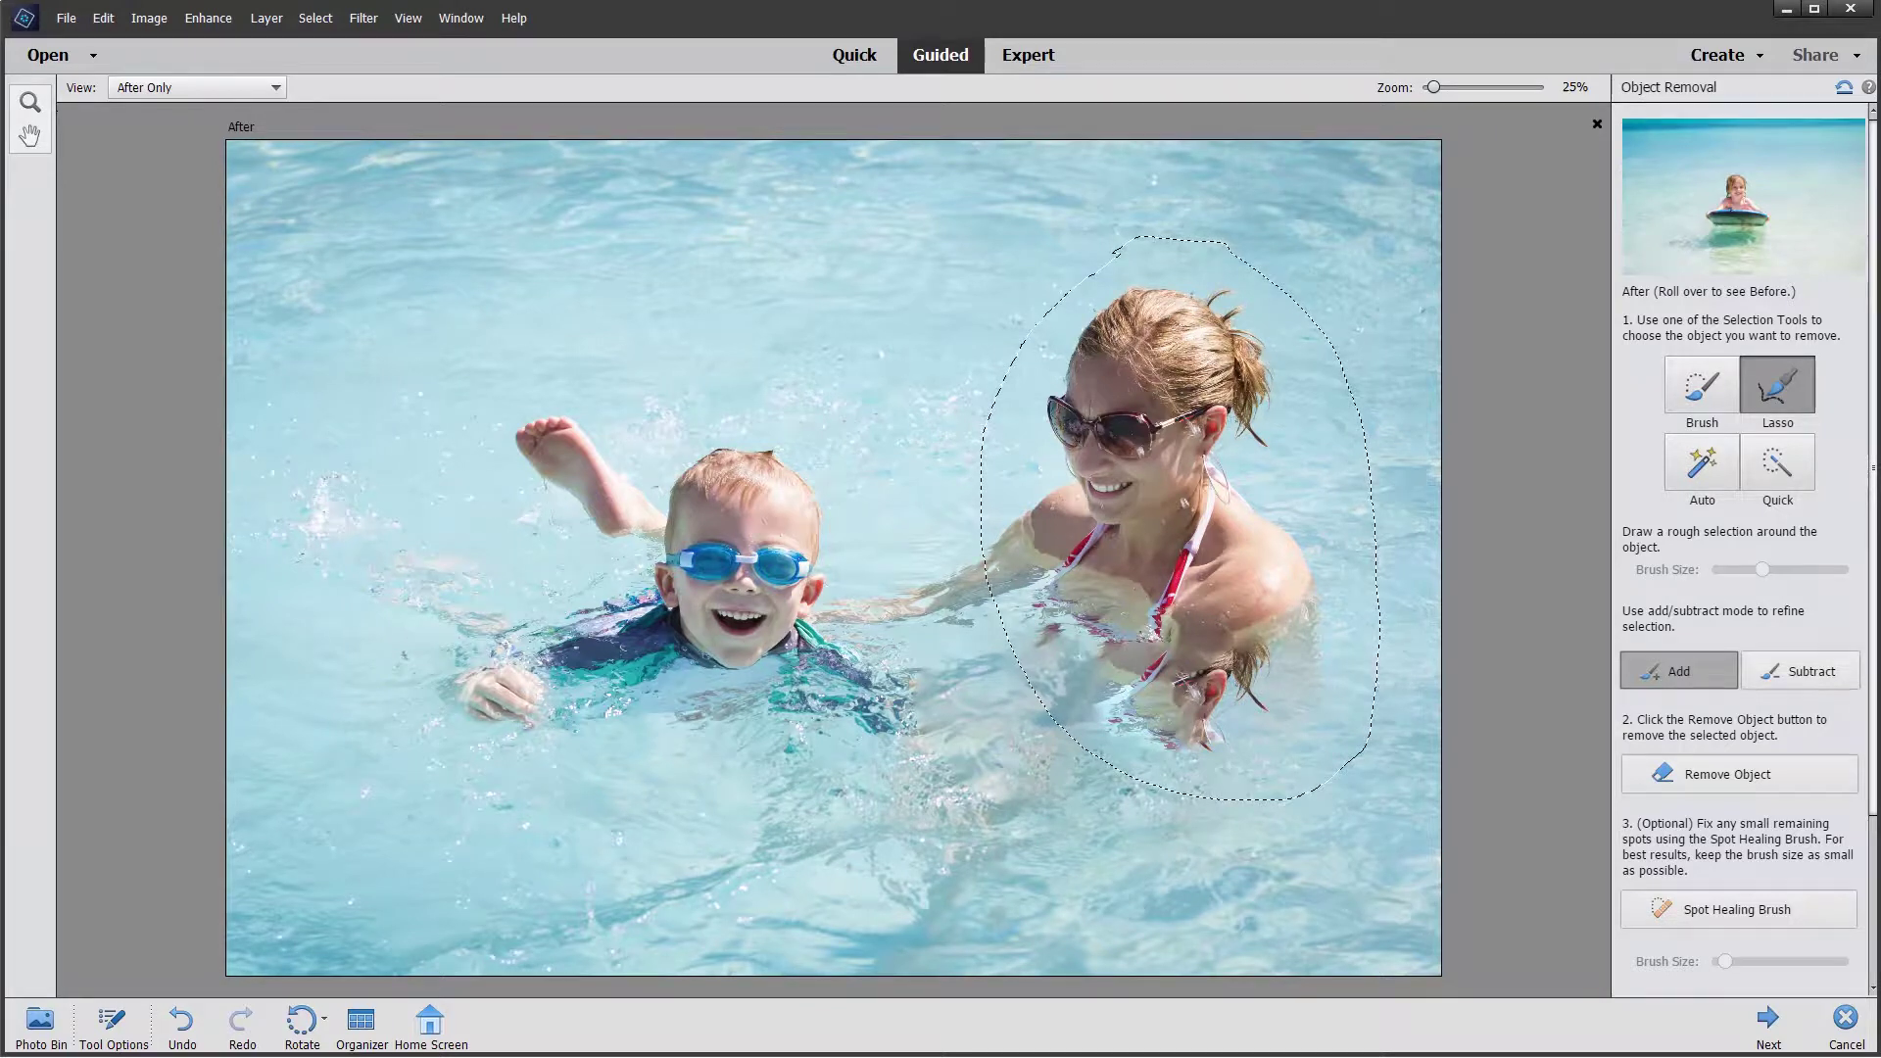
pyautogui.click(1749, 776)
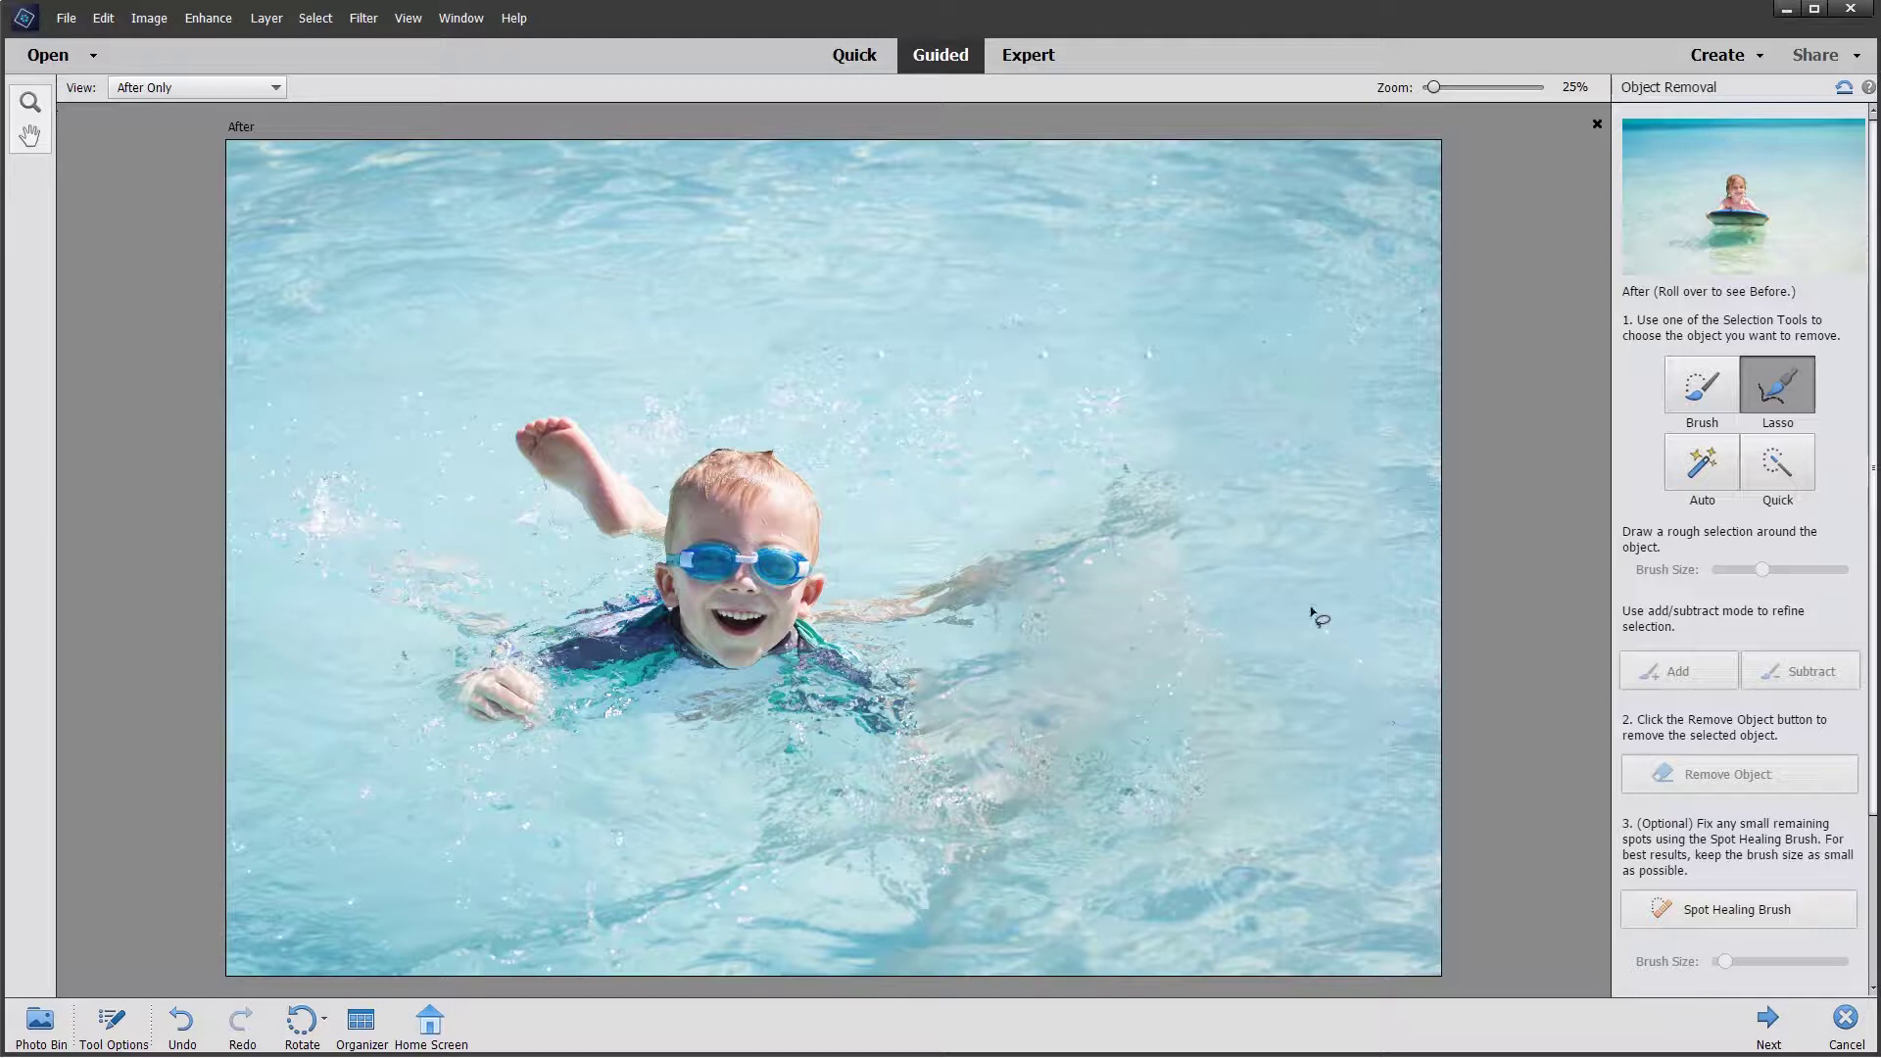
# Spot-heal the leftover arm, hand and water traces beside the boy
pyautogui.click(1737, 911)
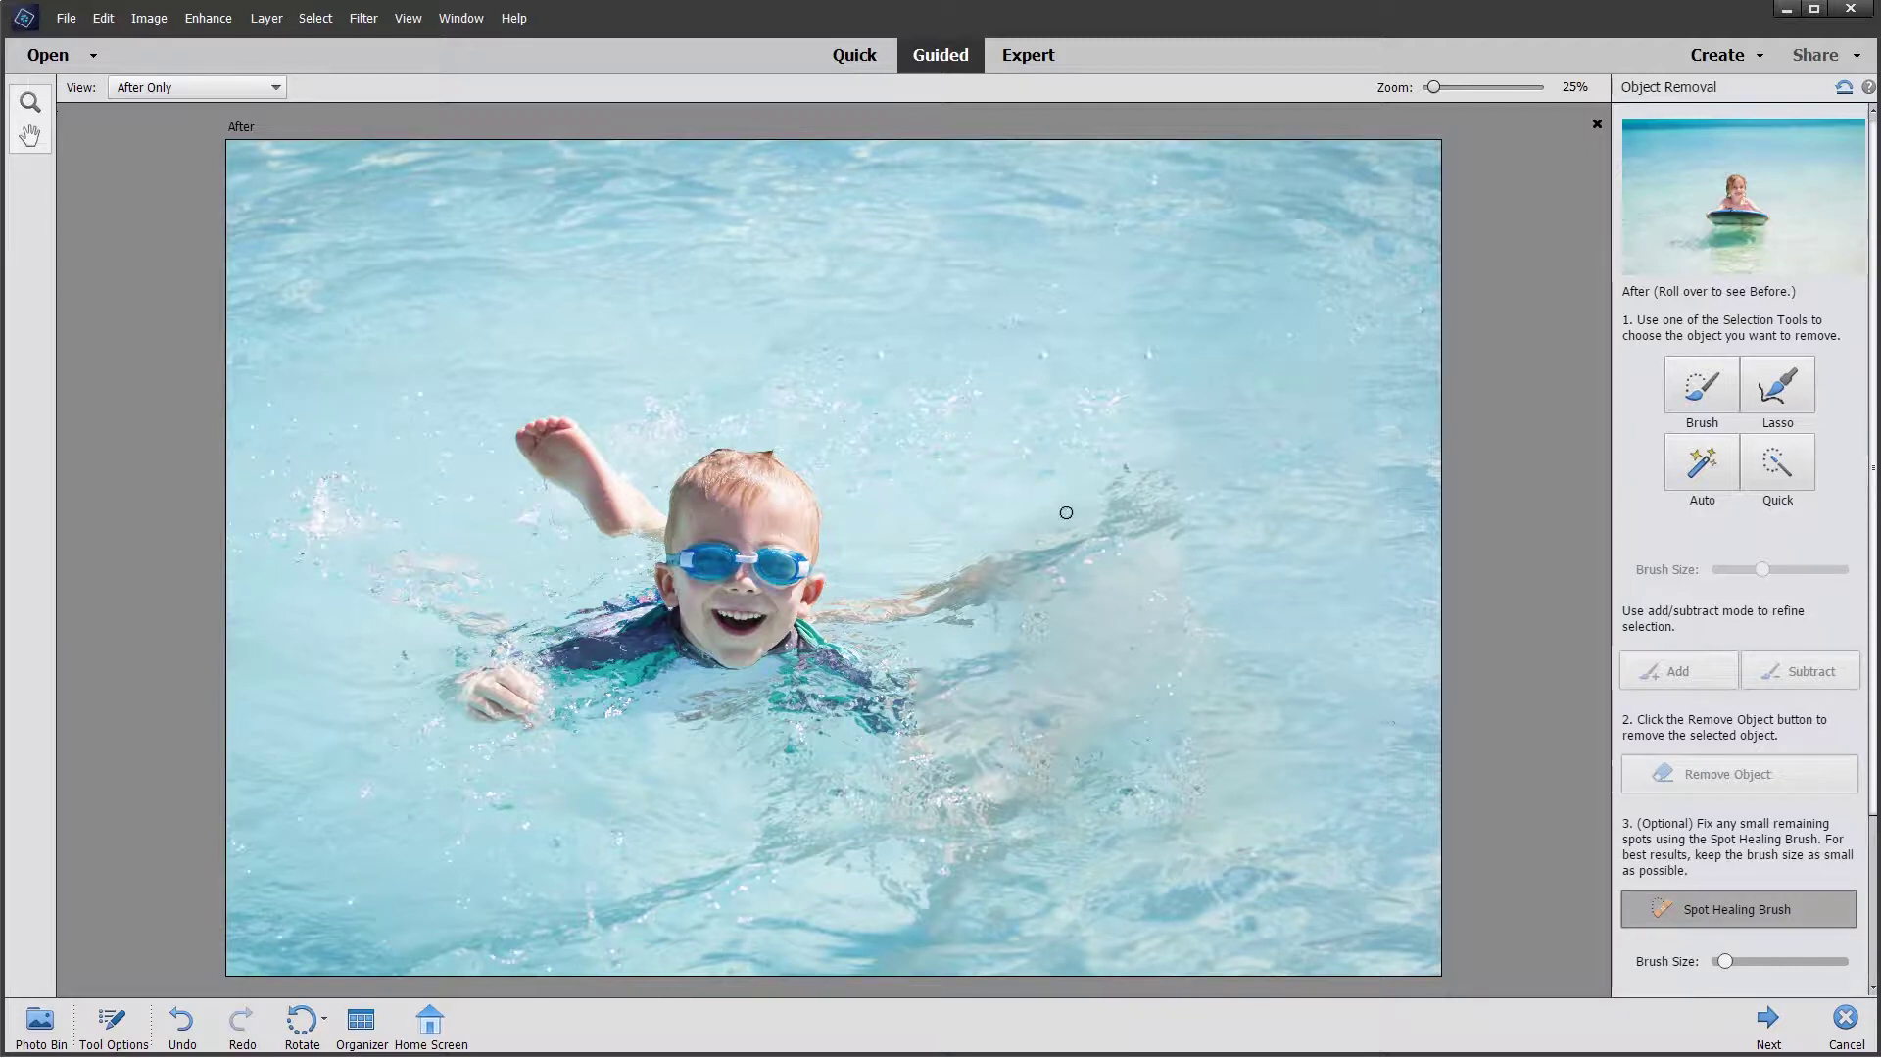
pyautogui.click(1010, 543)
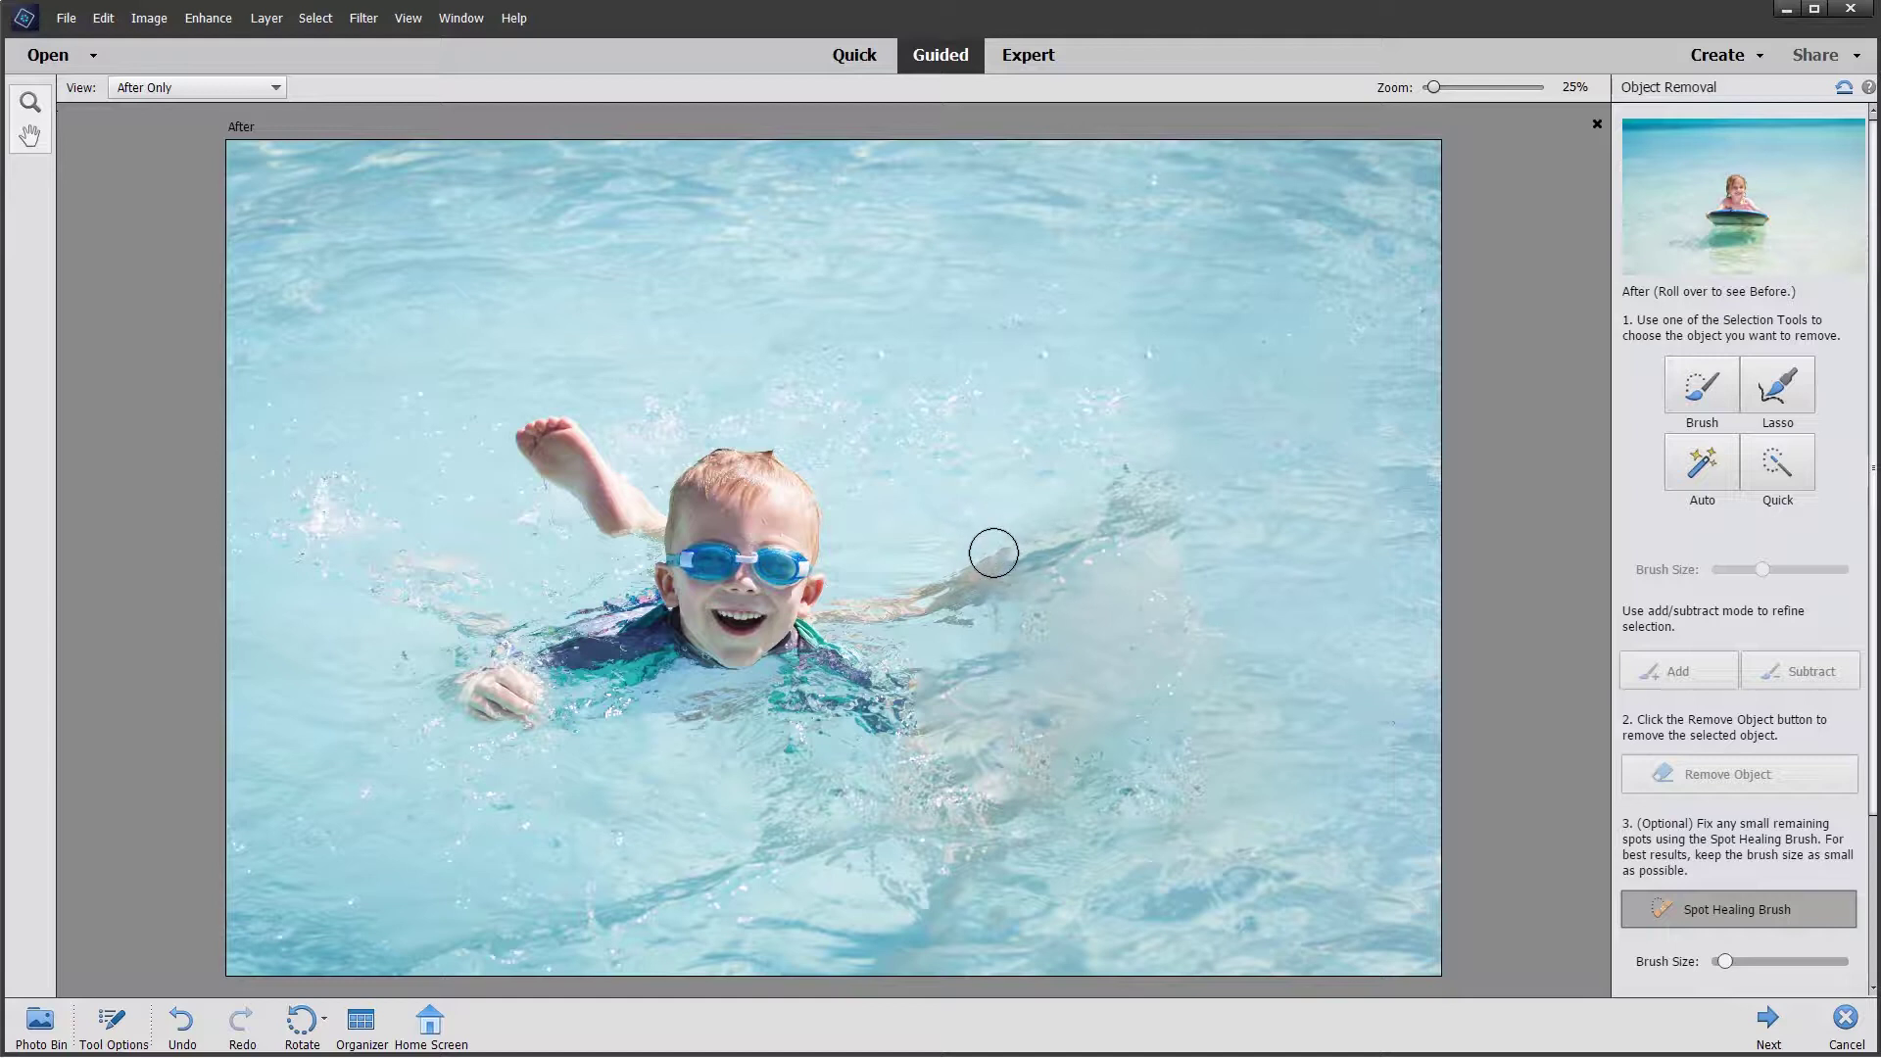
pyautogui.click(990, 546)
pyautogui.click(970, 561)
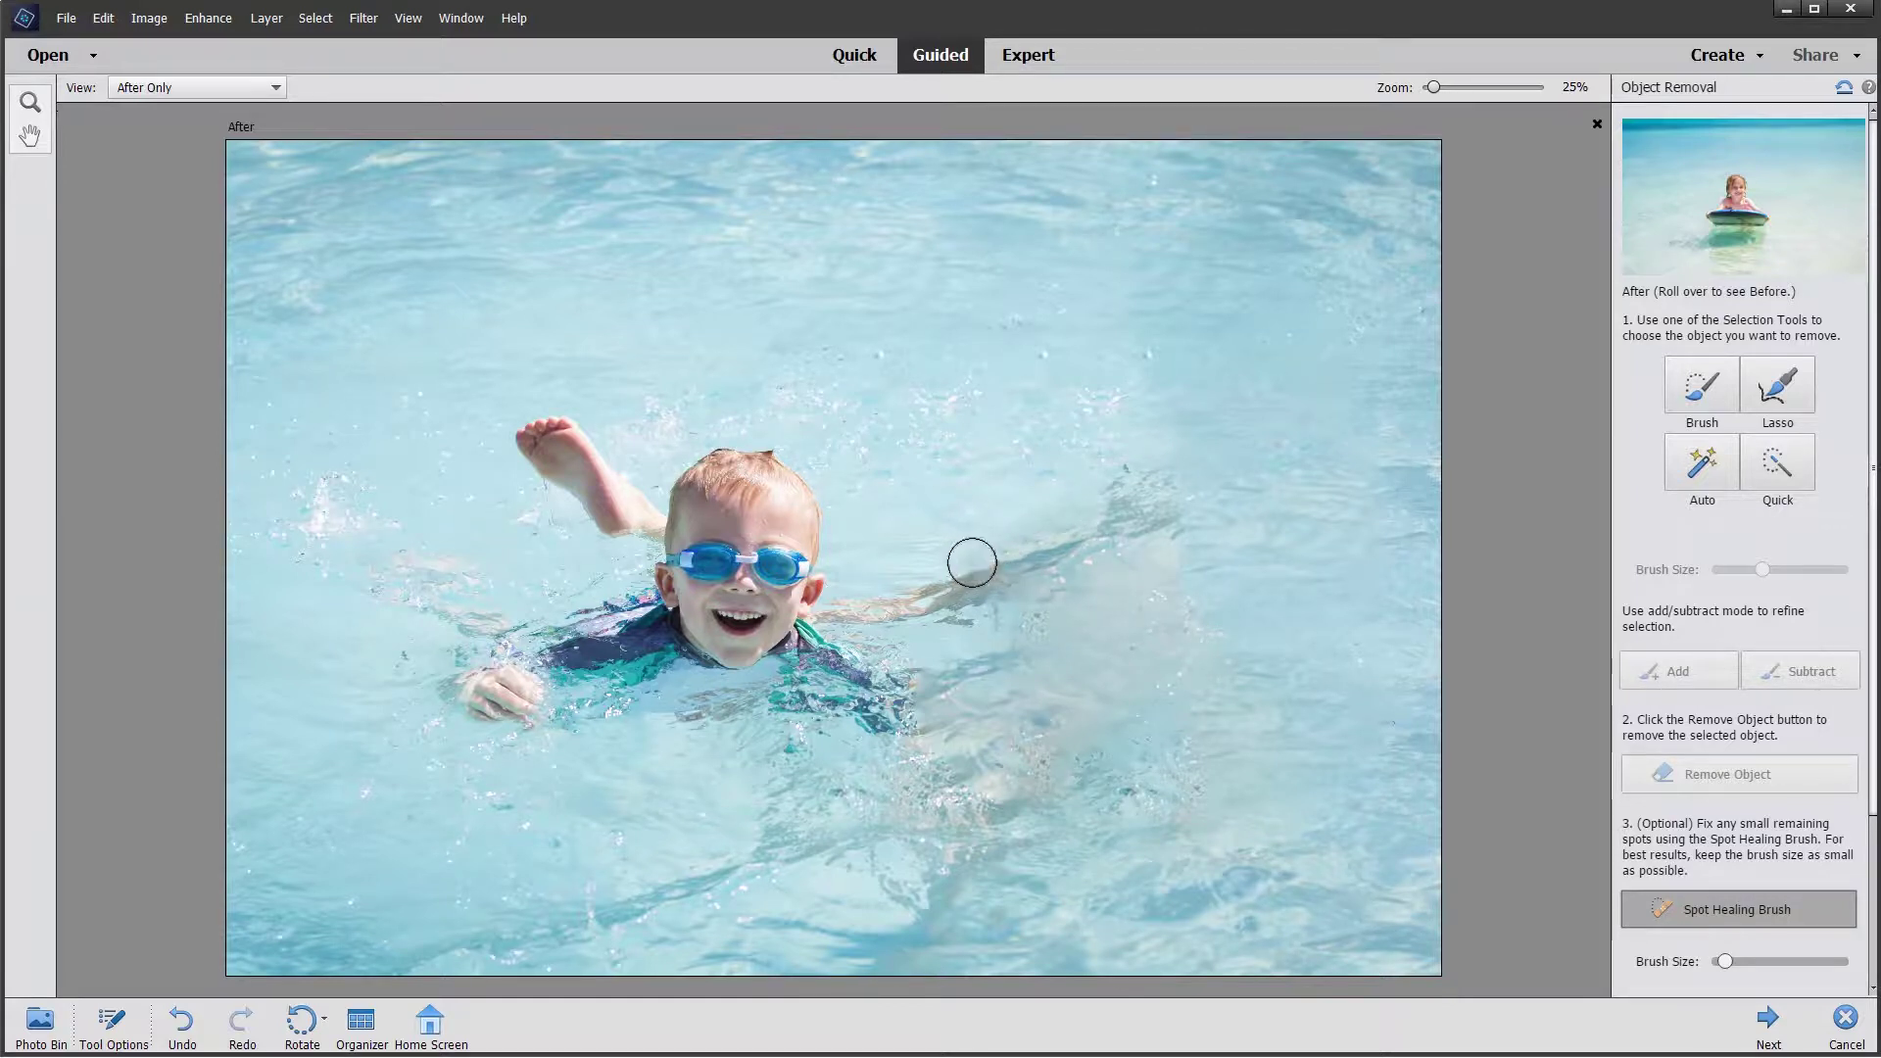
pyautogui.click(1126, 488)
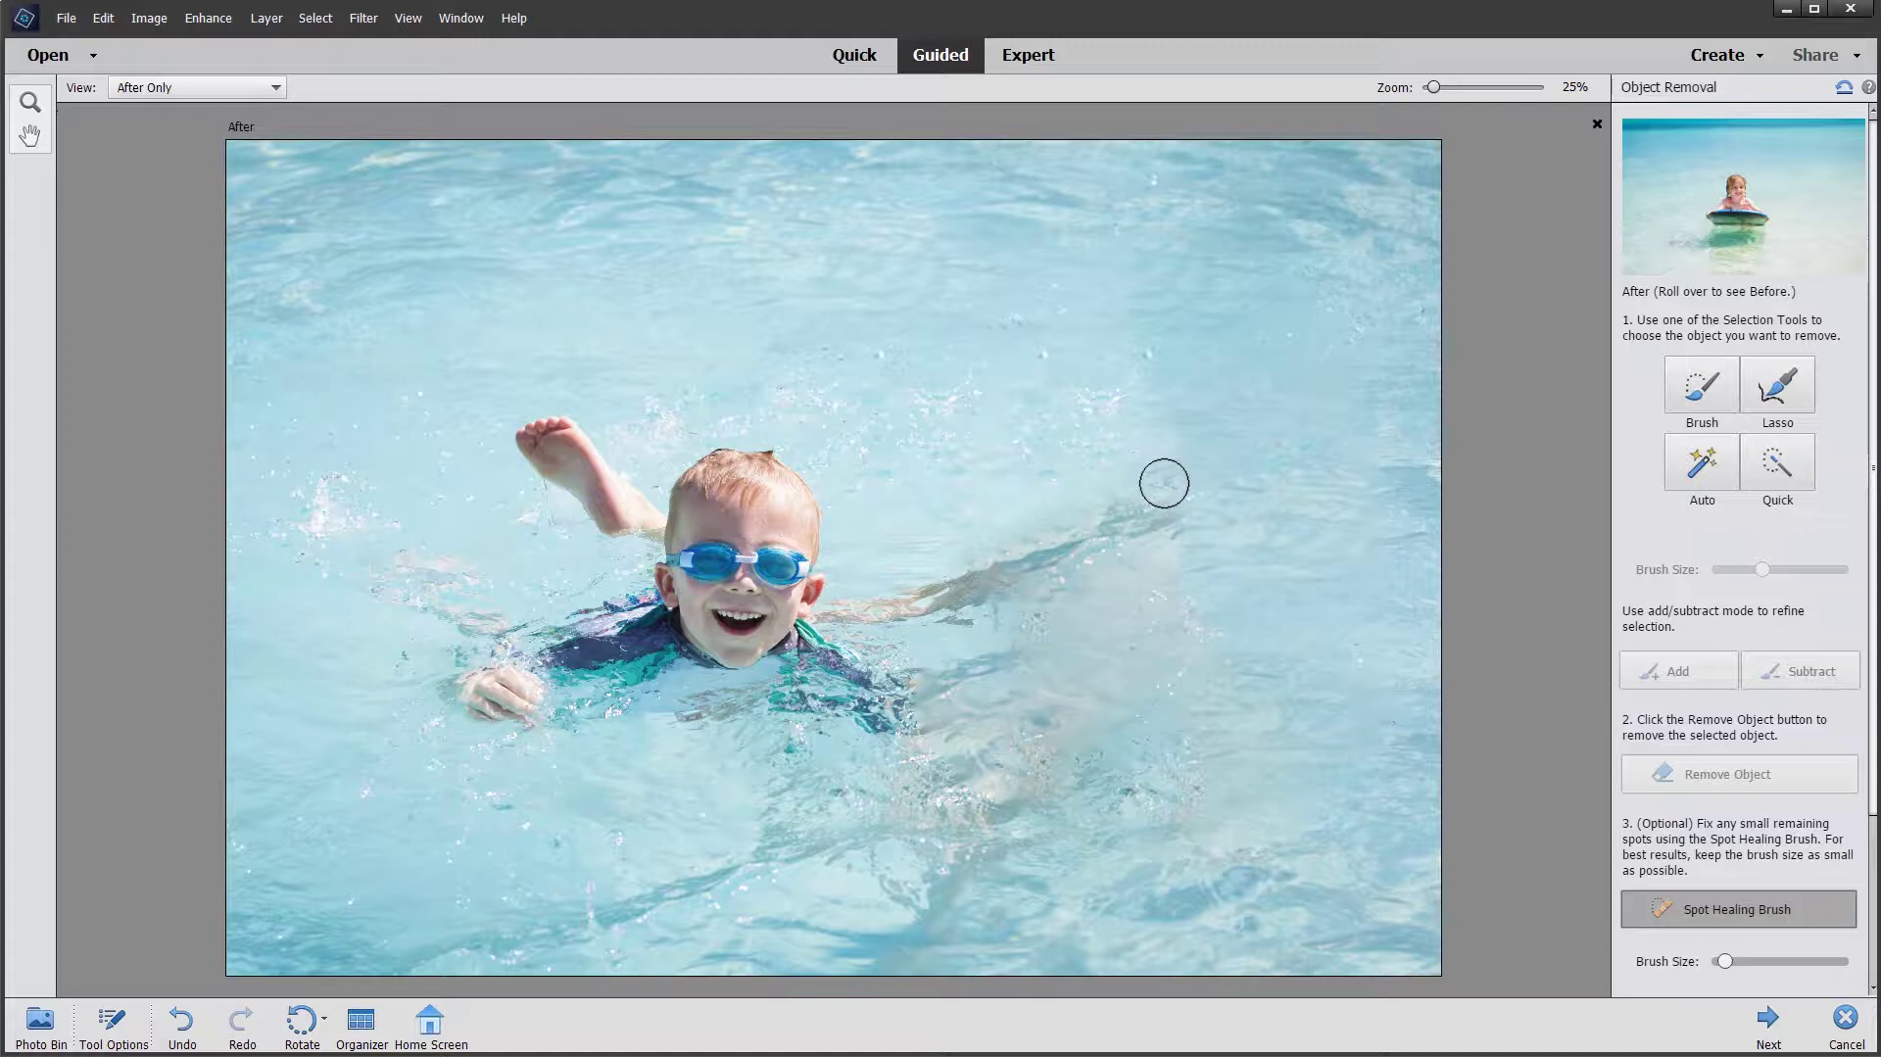
pyautogui.click(1163, 483)
pyautogui.click(1180, 516)
pyautogui.click(1150, 519)
pyautogui.click(1104, 525)
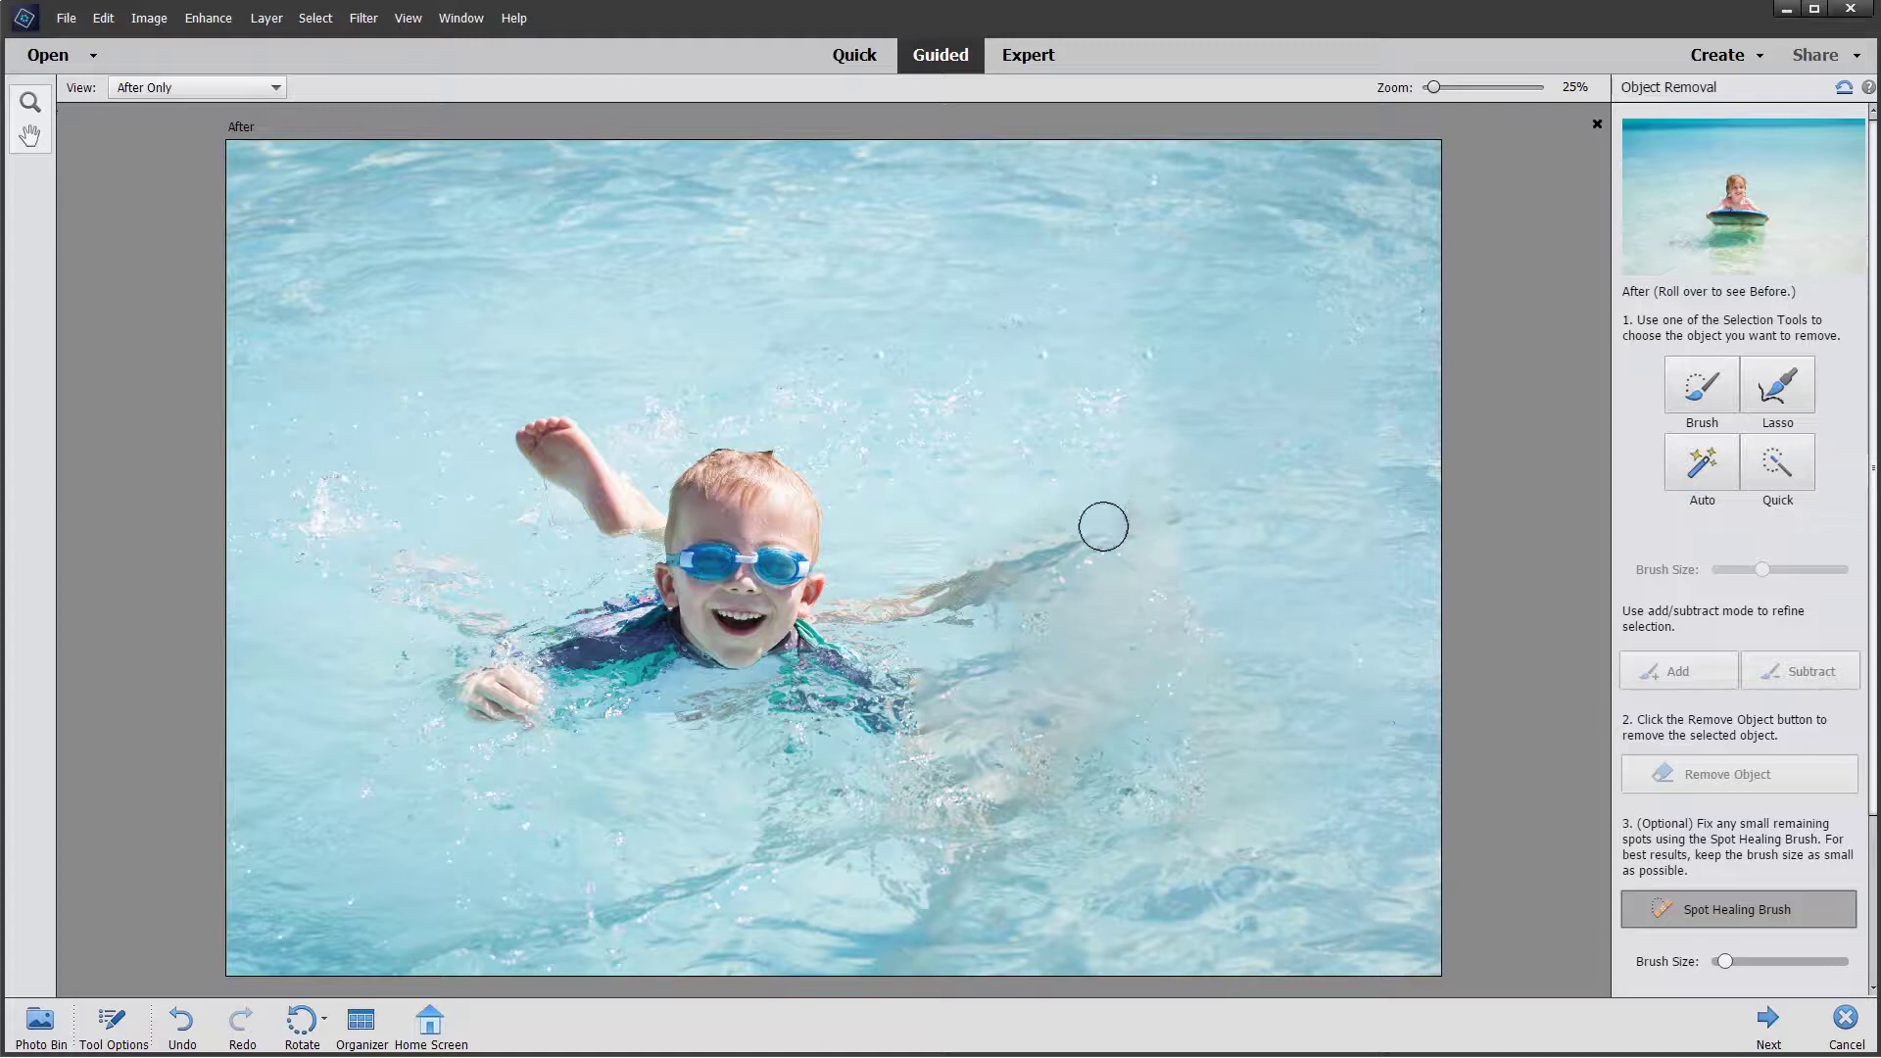
pyautogui.click(1074, 549)
pyautogui.click(1037, 551)
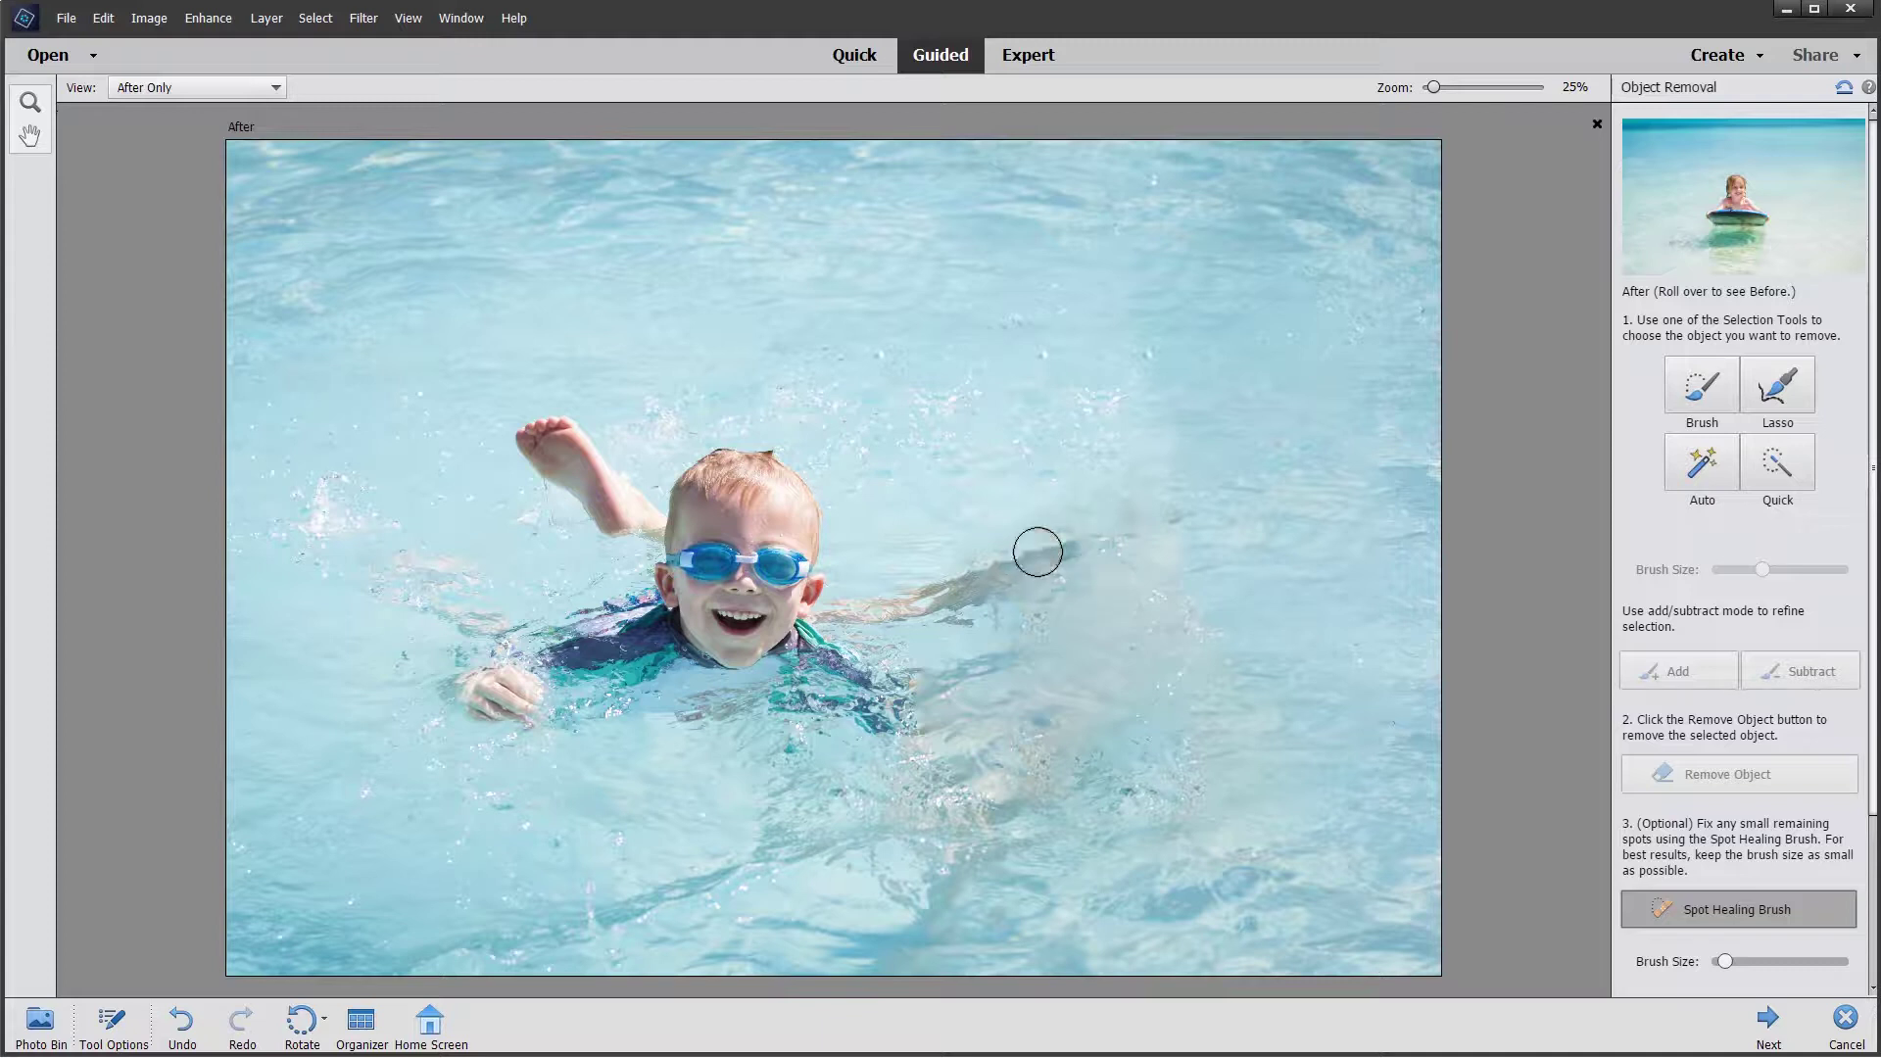
pyautogui.click(1010, 560)
# With a larger healing brush, heal the remaining arm remnant and blotches near the boy's shoulder
pyautogui.press(']')
pyautogui.click(1021, 554)
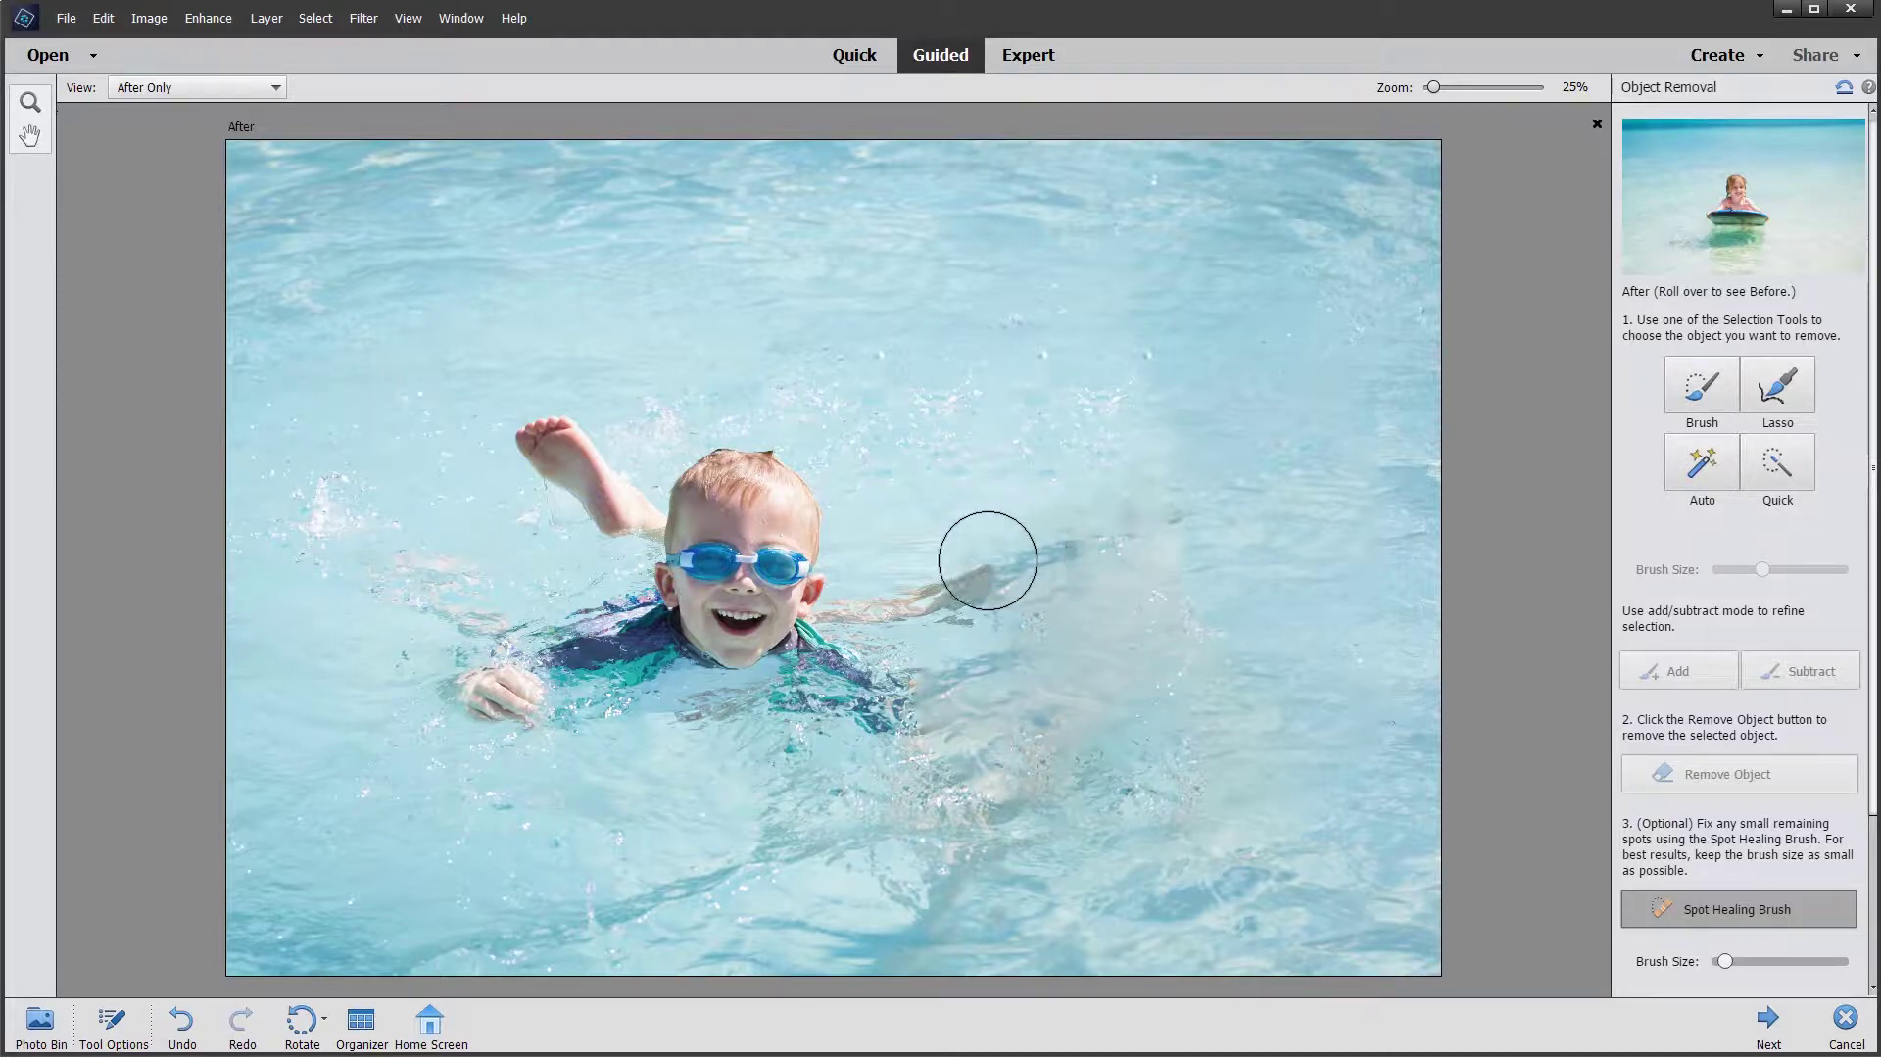
pyautogui.click(987, 560)
pyautogui.click(944, 579)
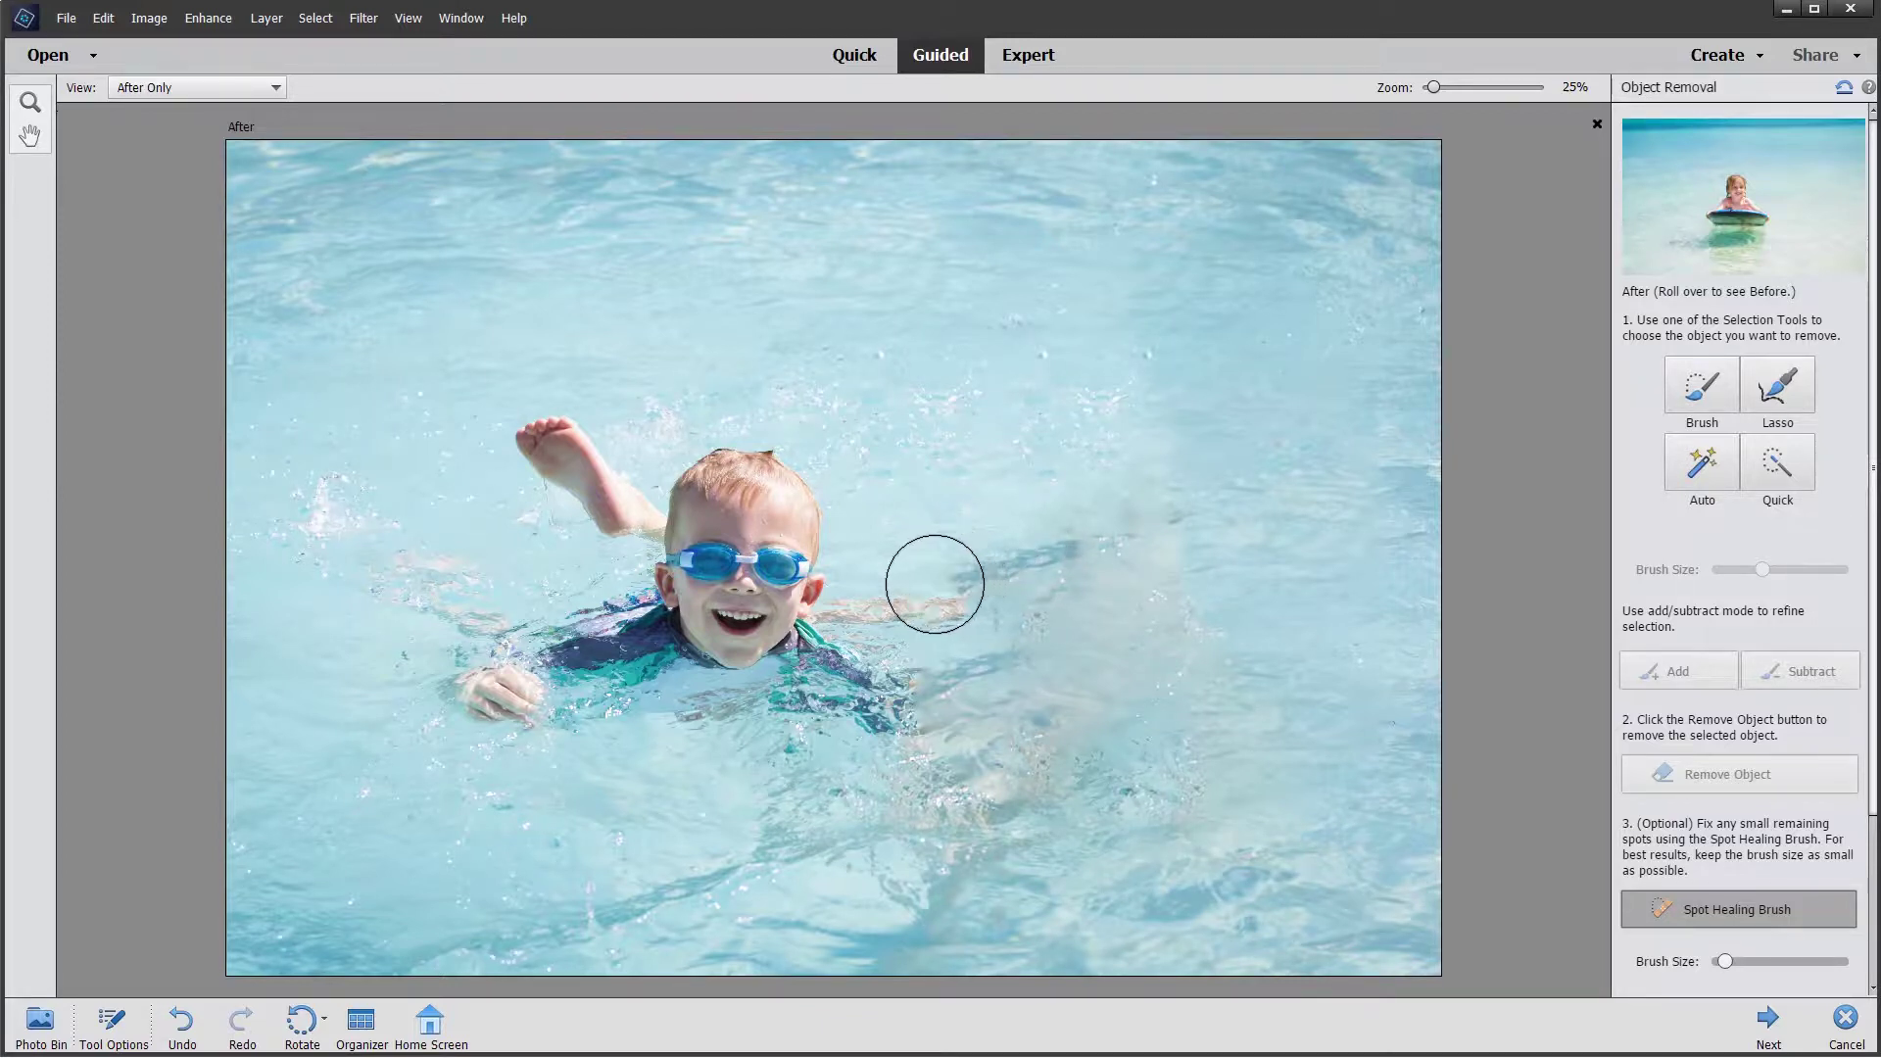
pyautogui.click(898, 586)
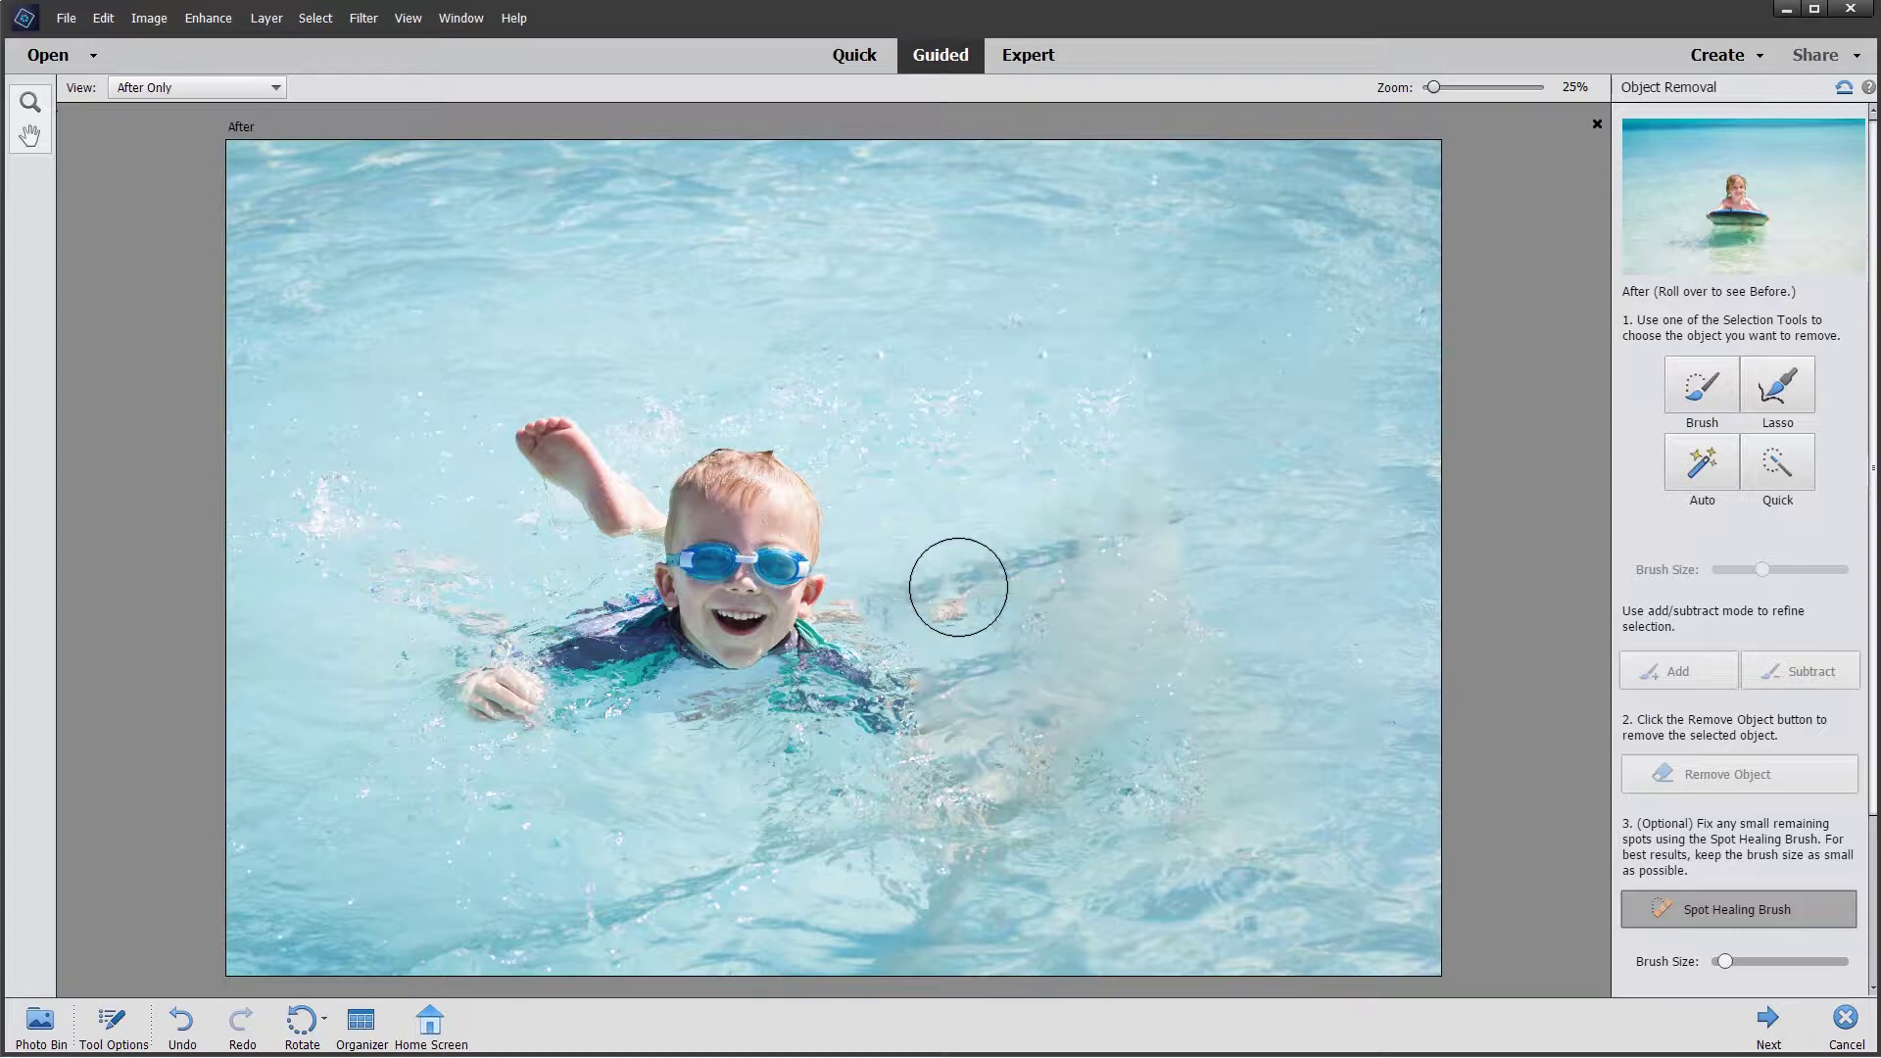
pyautogui.click(957, 586)
pyautogui.click(994, 573)
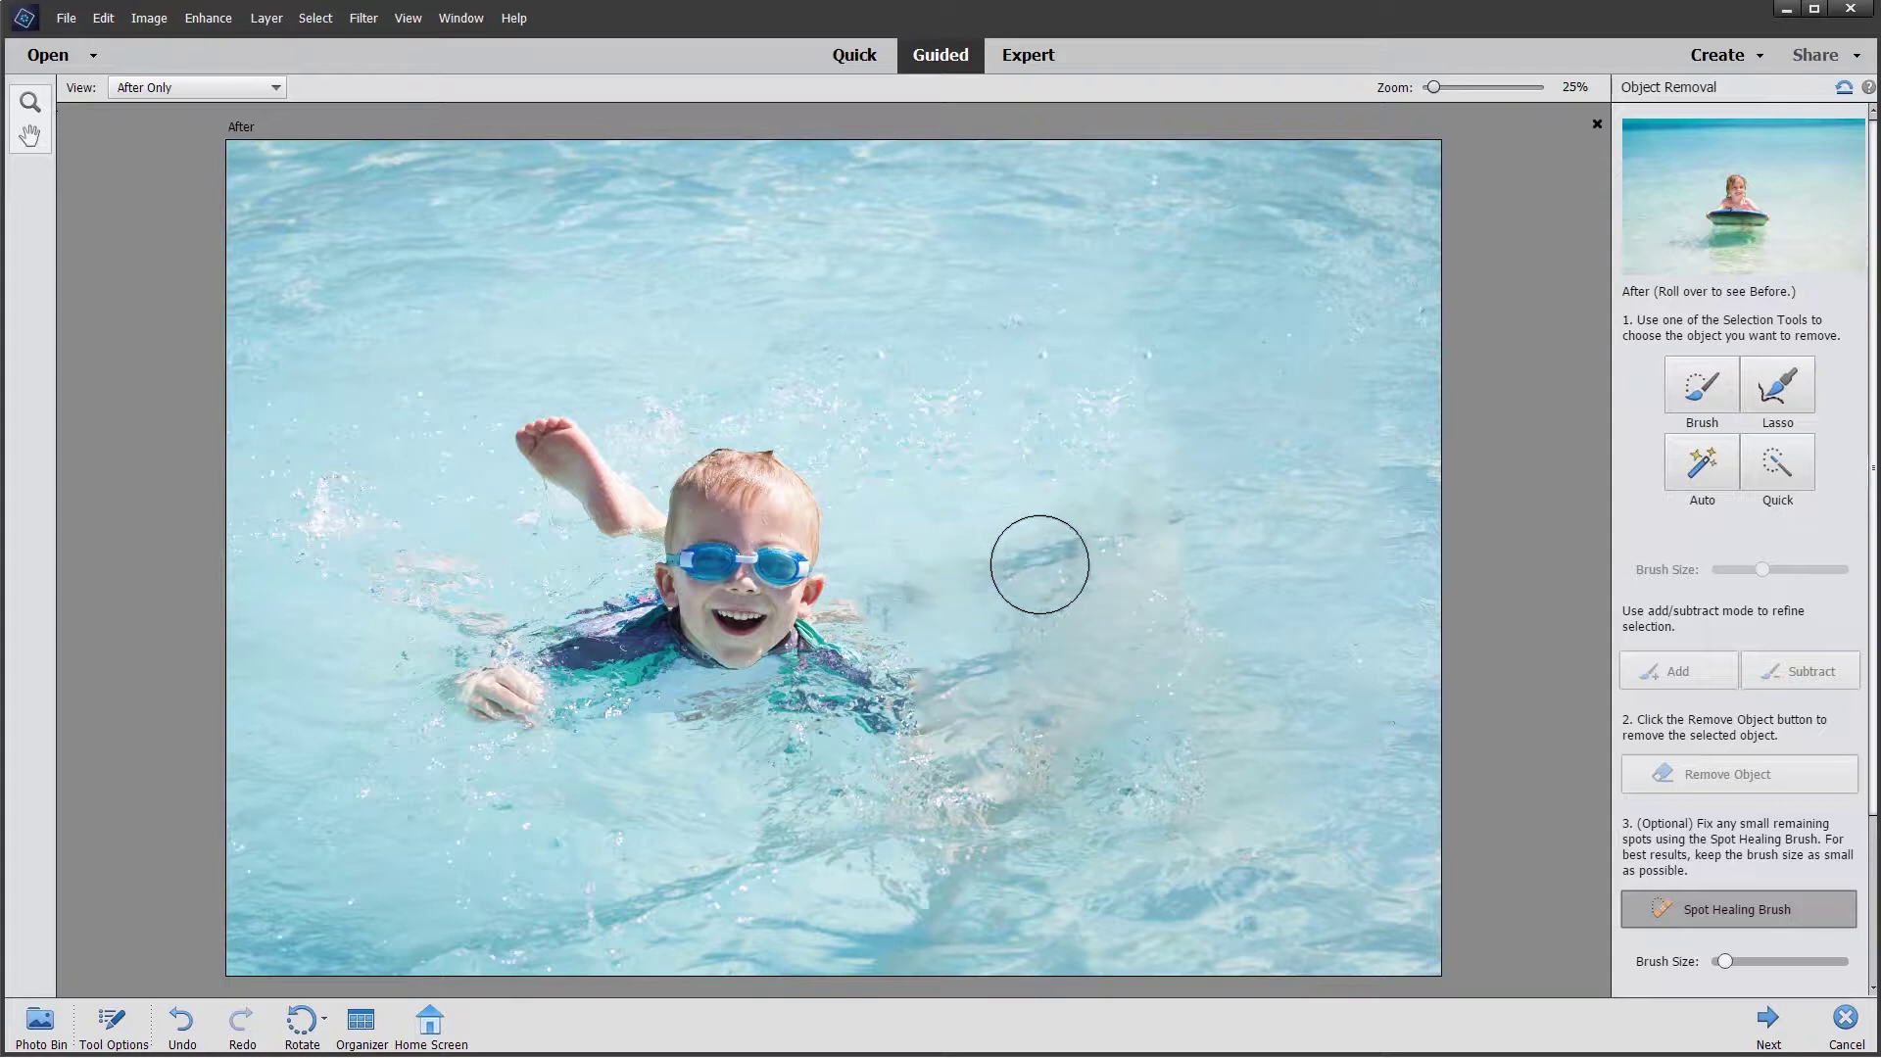
pyautogui.click(1041, 560)
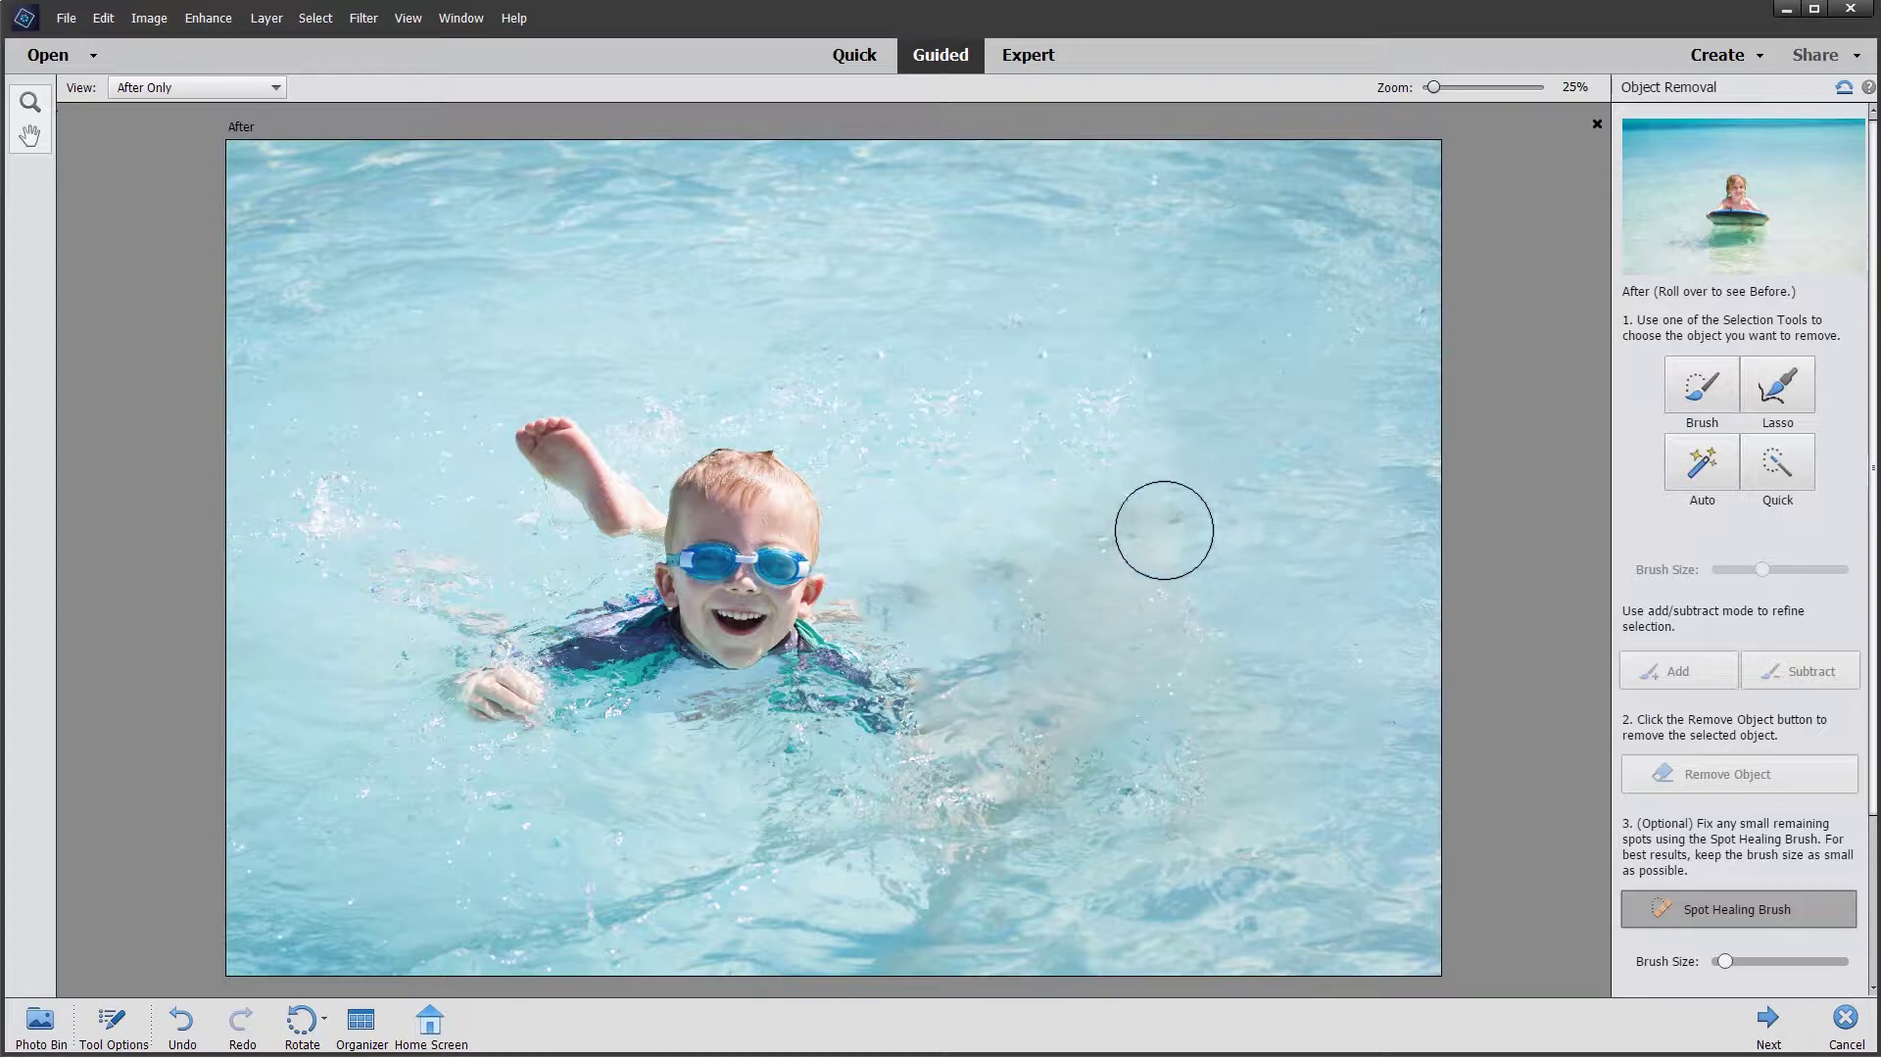
pyautogui.click(1174, 524)
pyautogui.click(1127, 534)
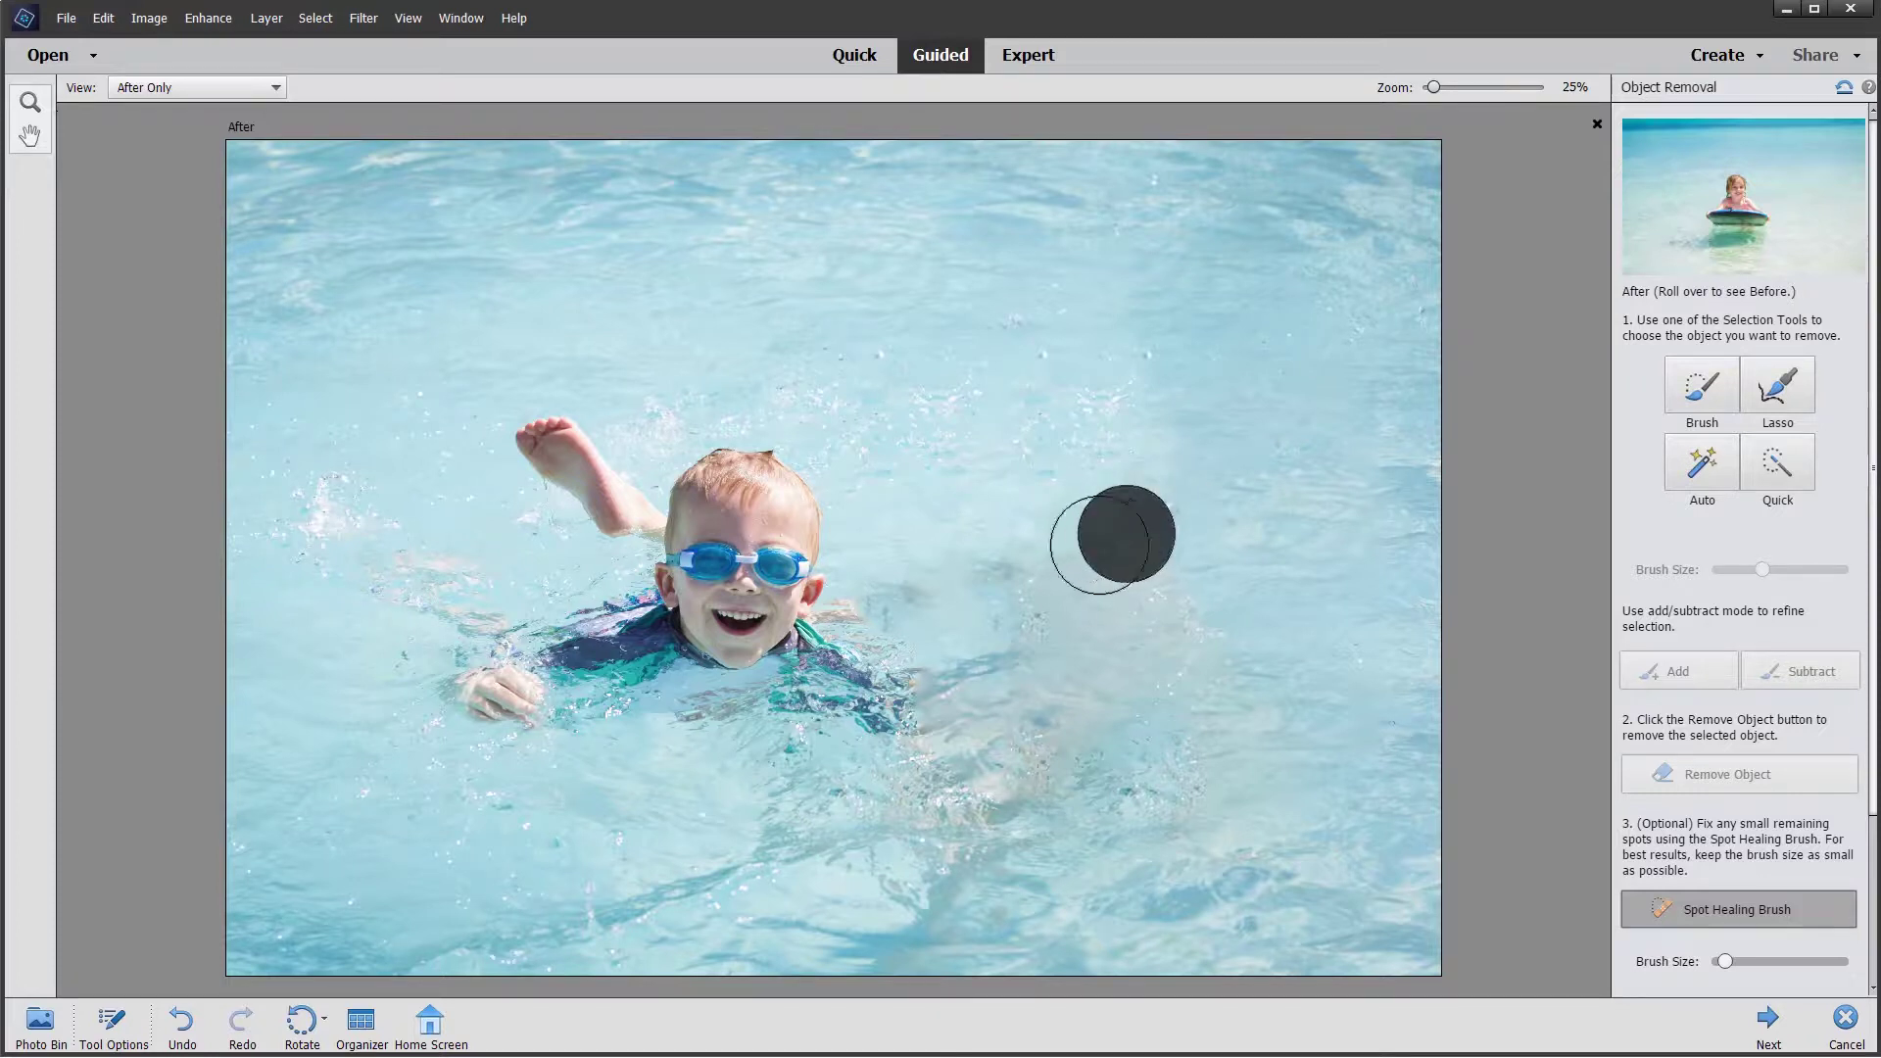
pyautogui.click(974, 576)
pyautogui.click(919, 577)
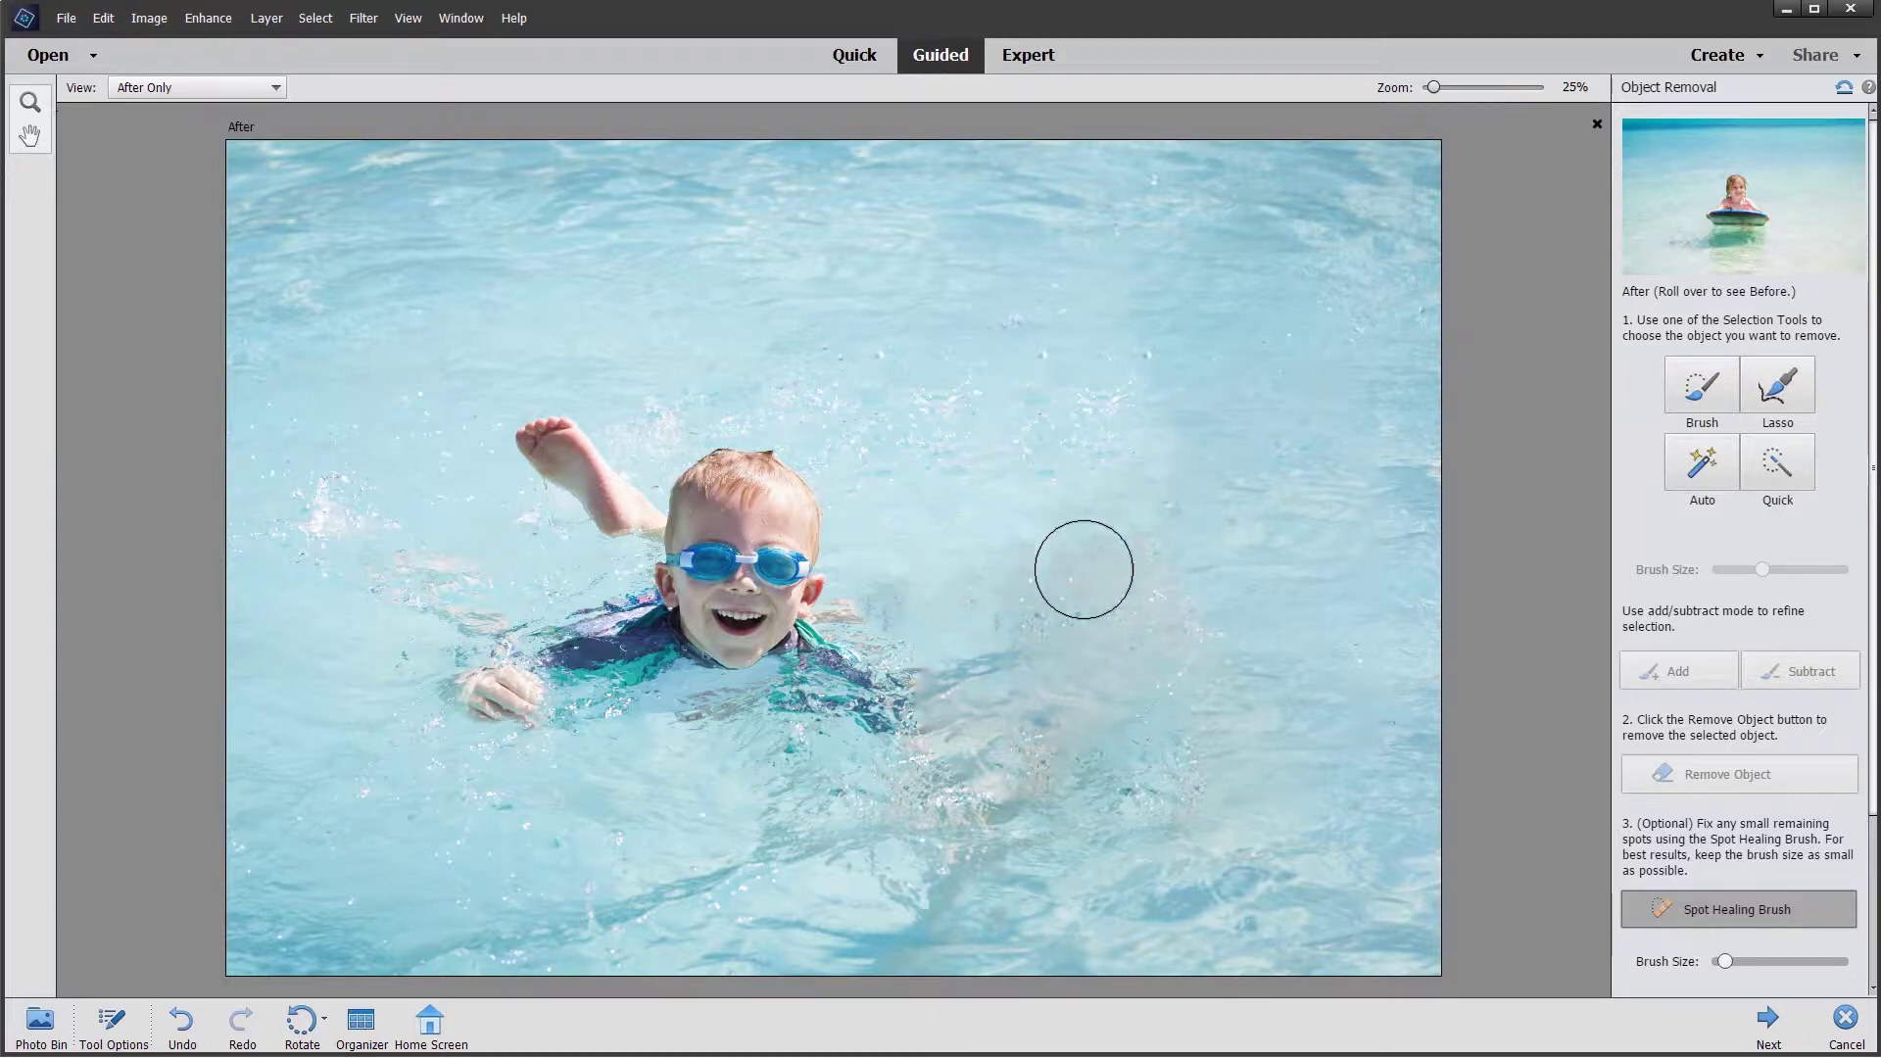
pyautogui.click(909, 588)
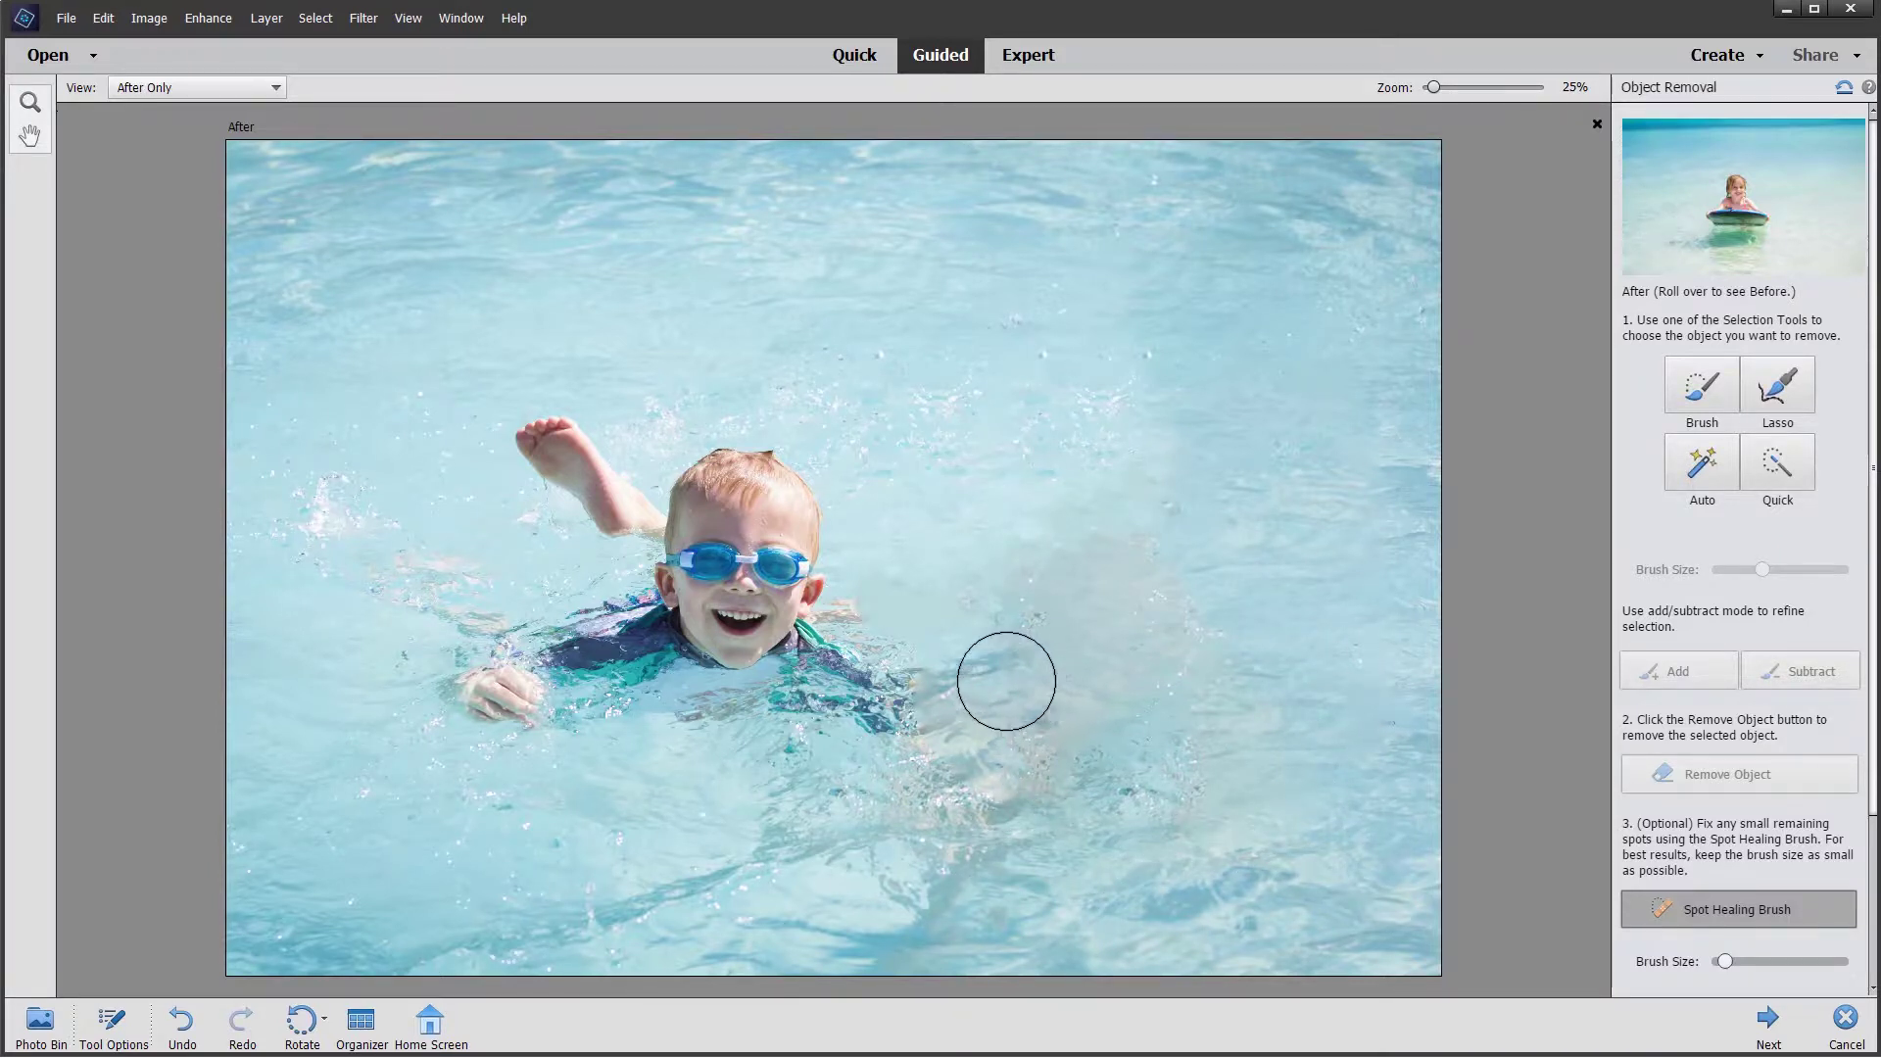
# Spot-heal the hazy patches in the water below and right of the boy
pyautogui.click(990, 663)
pyautogui.click(967, 686)
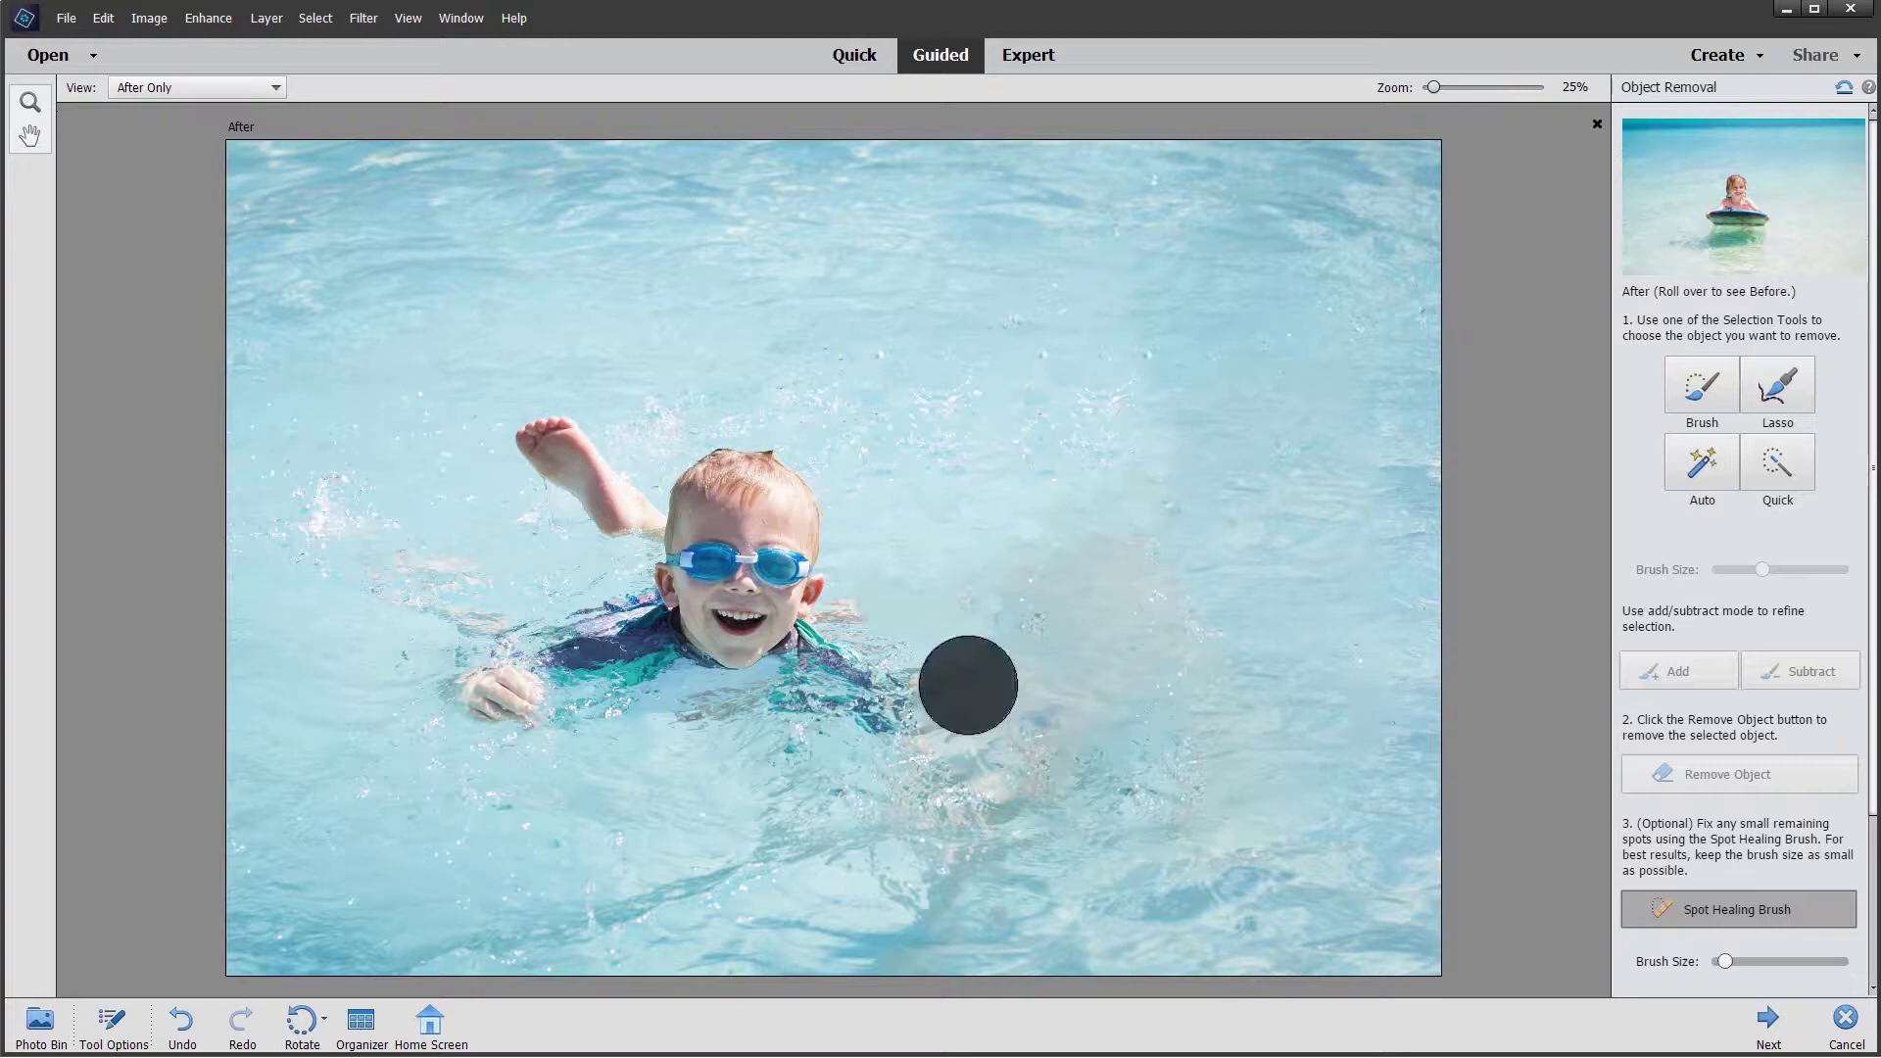
pyautogui.click(1031, 725)
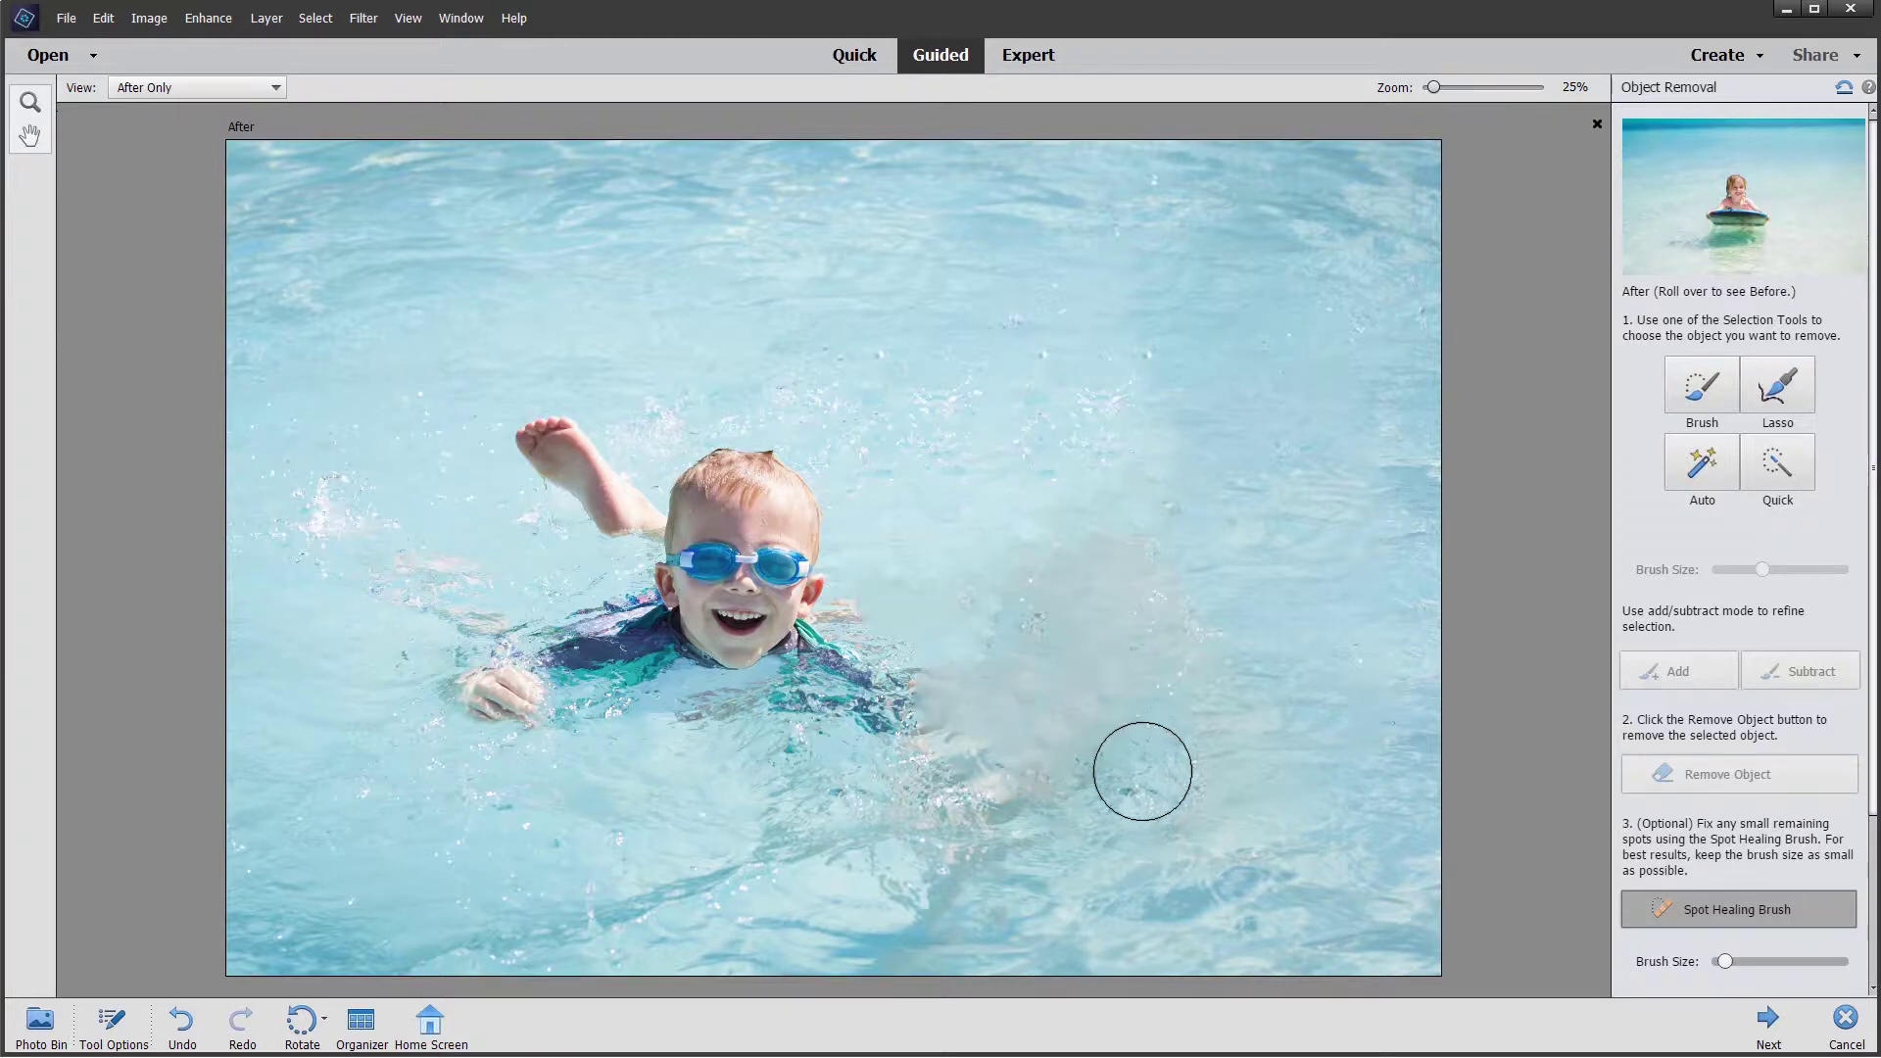
pyautogui.click(1142, 771)
pyautogui.click(1176, 755)
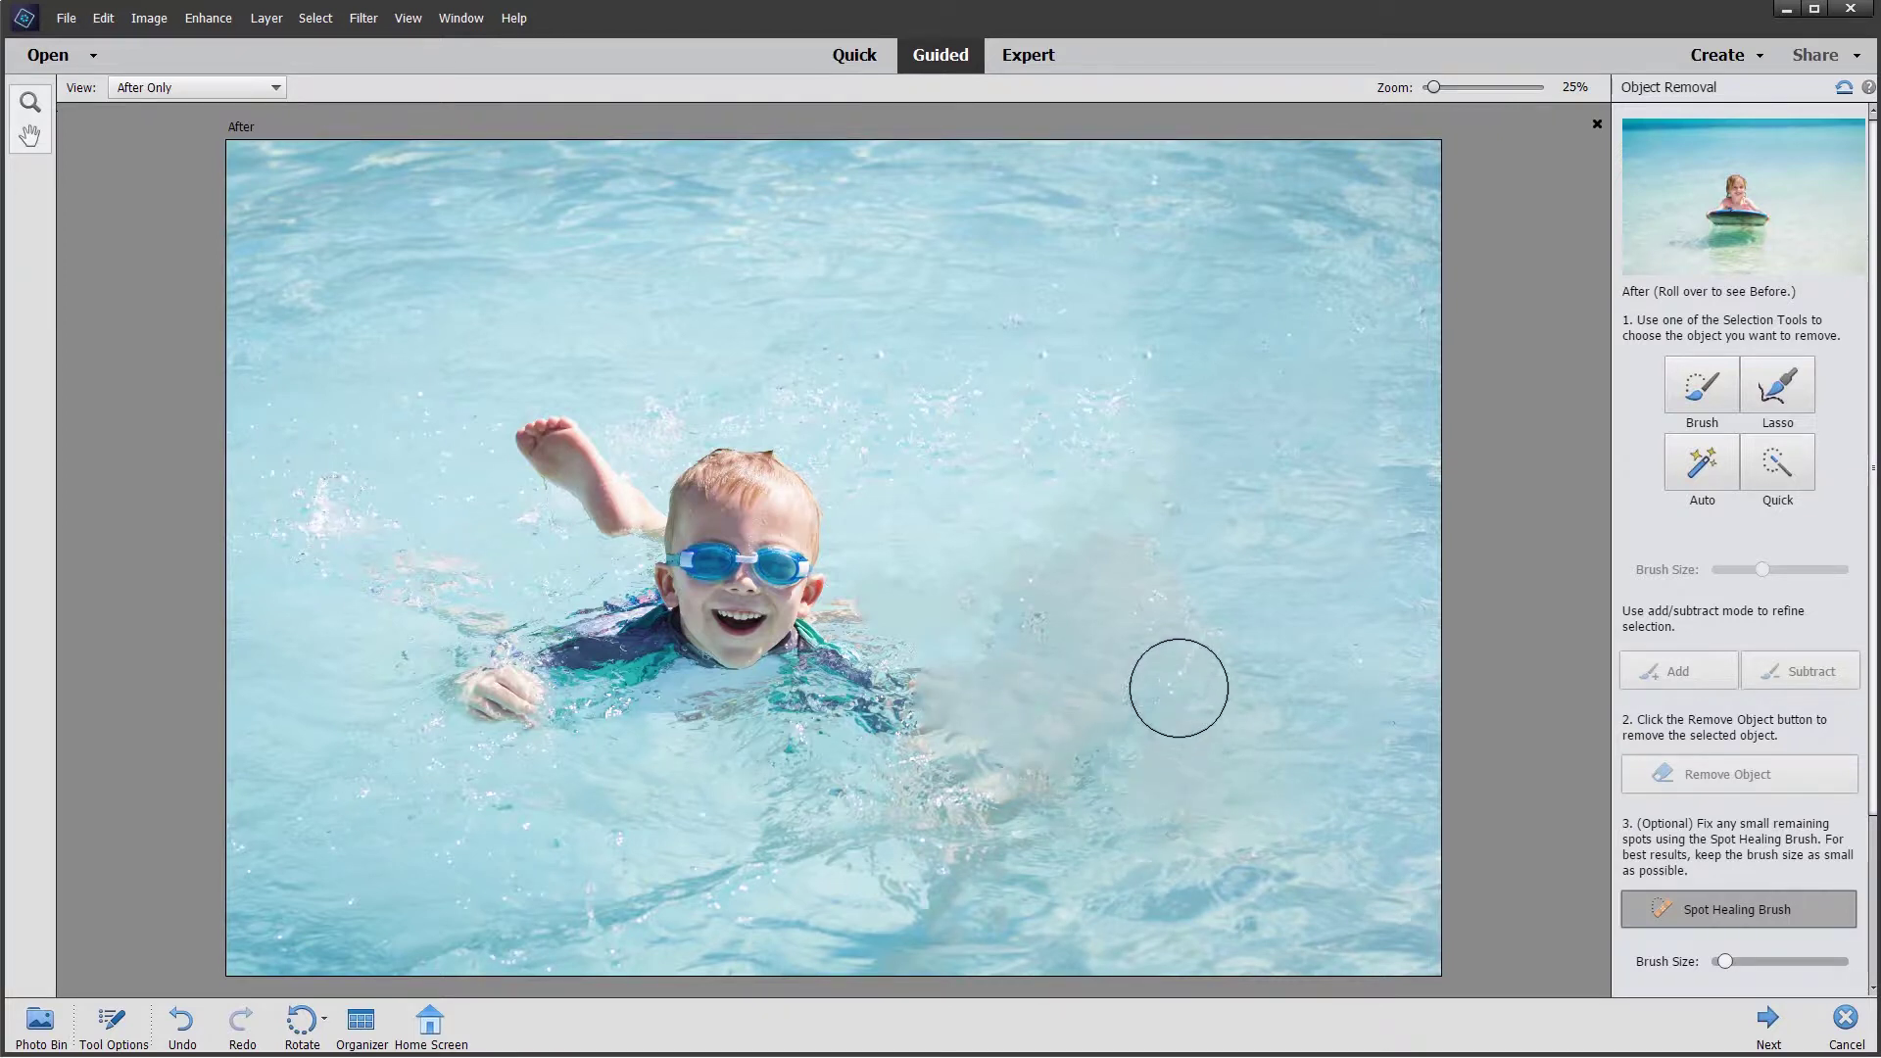
pyautogui.click(1180, 687)
pyautogui.click(1190, 650)
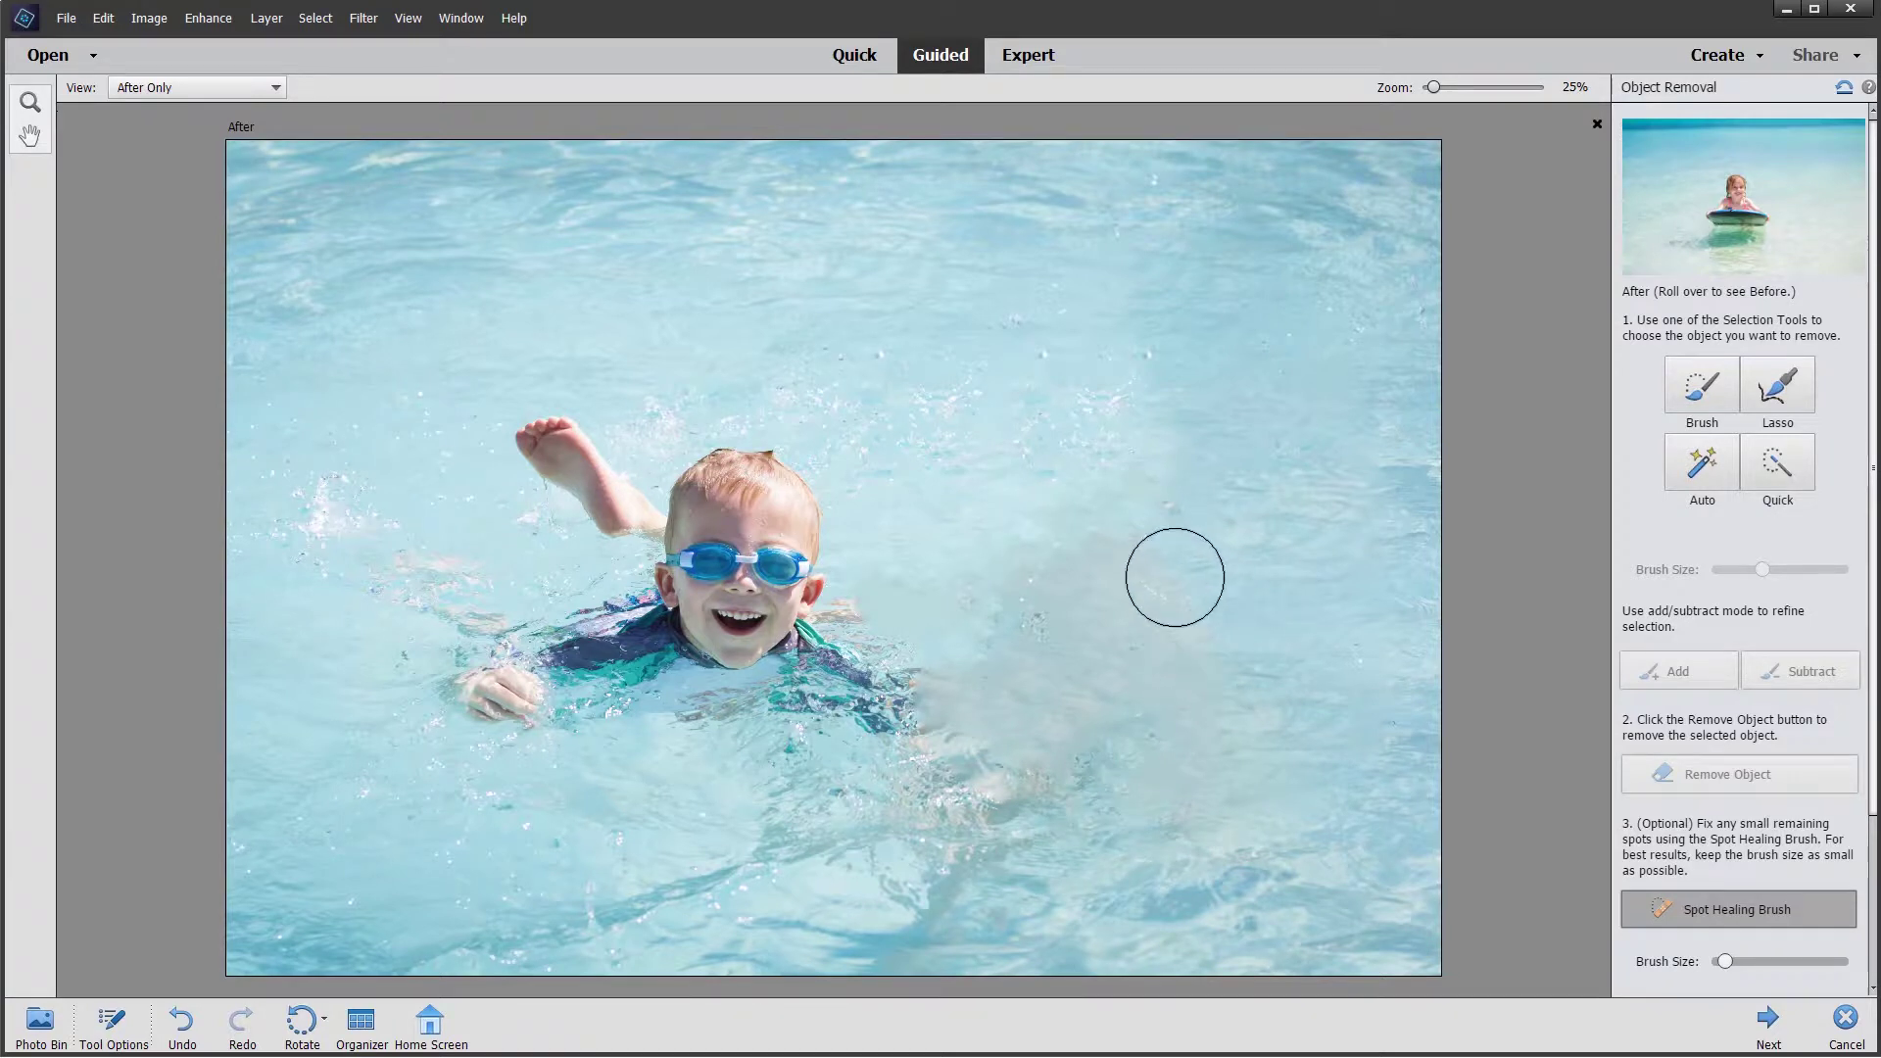
pyautogui.click(1172, 575)
pyautogui.click(1038, 622)
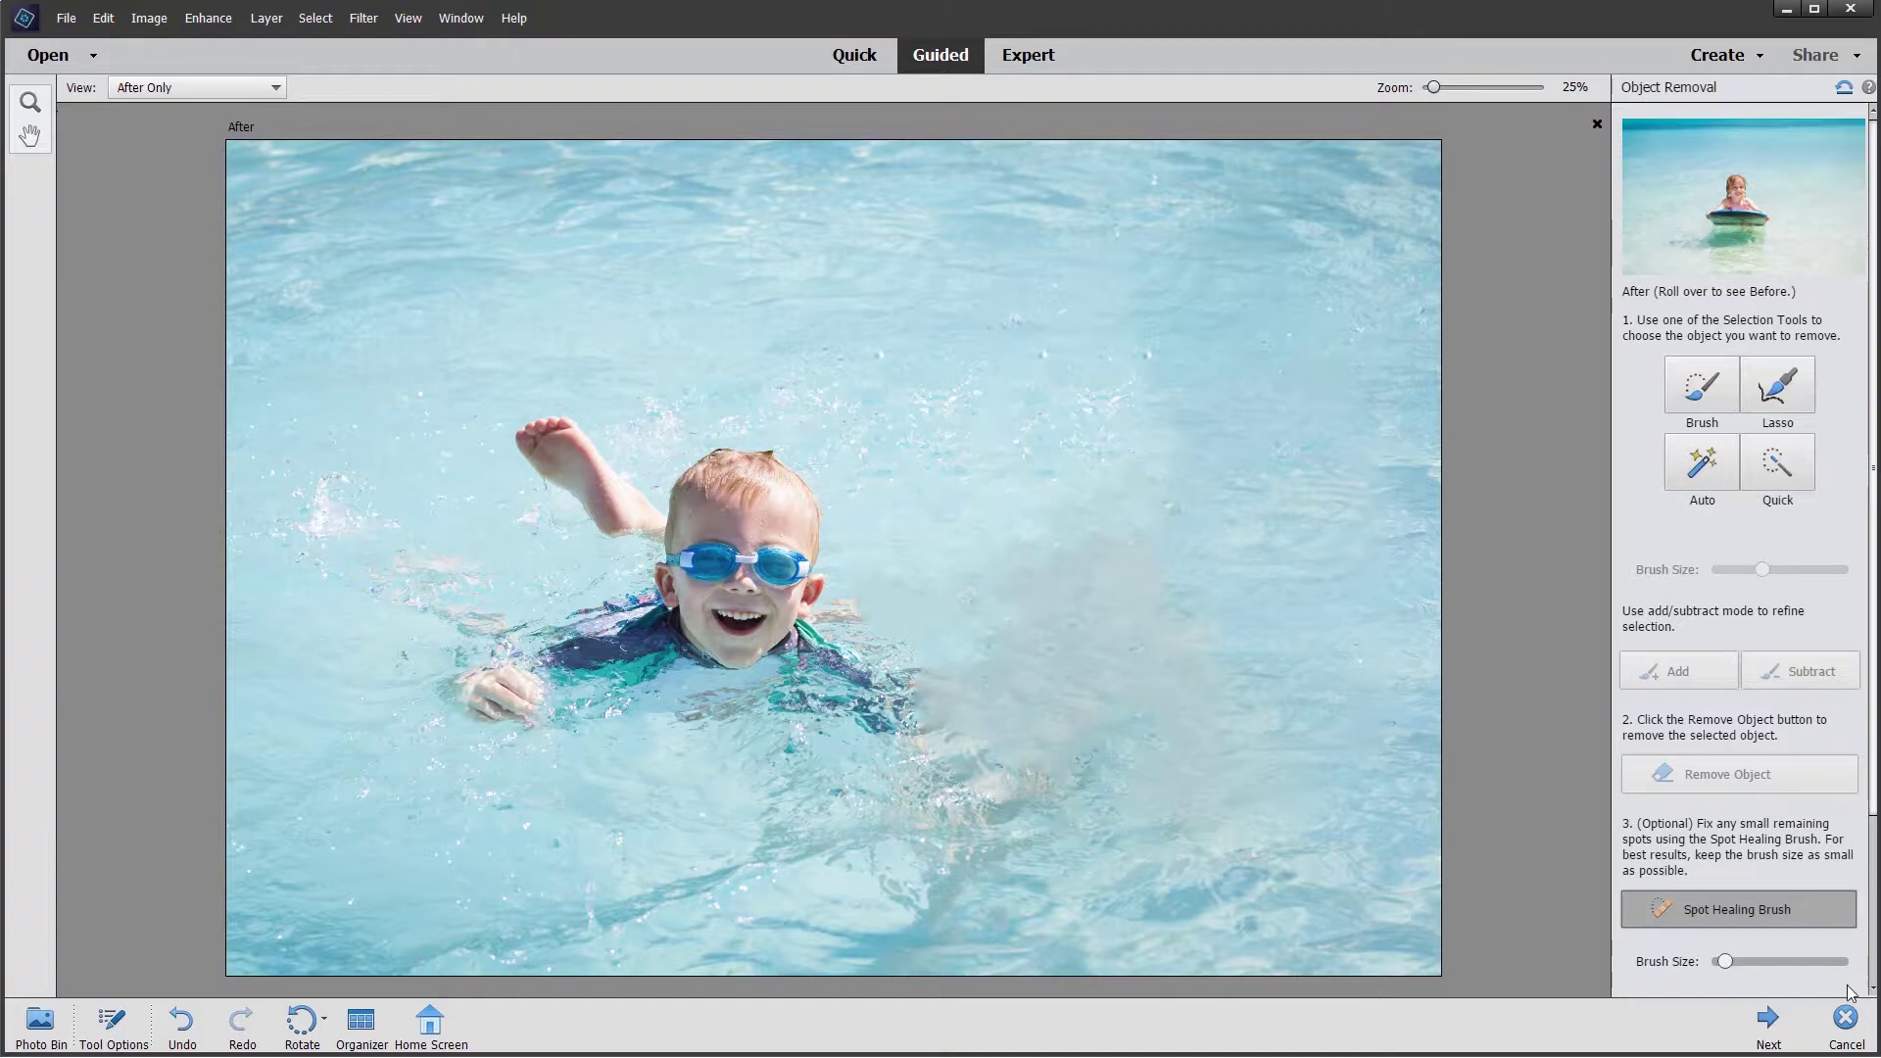
# Finish the guided edit, continue in Expert, and set the Clone Stamp to 175 px
pyautogui.click(1770, 1024)
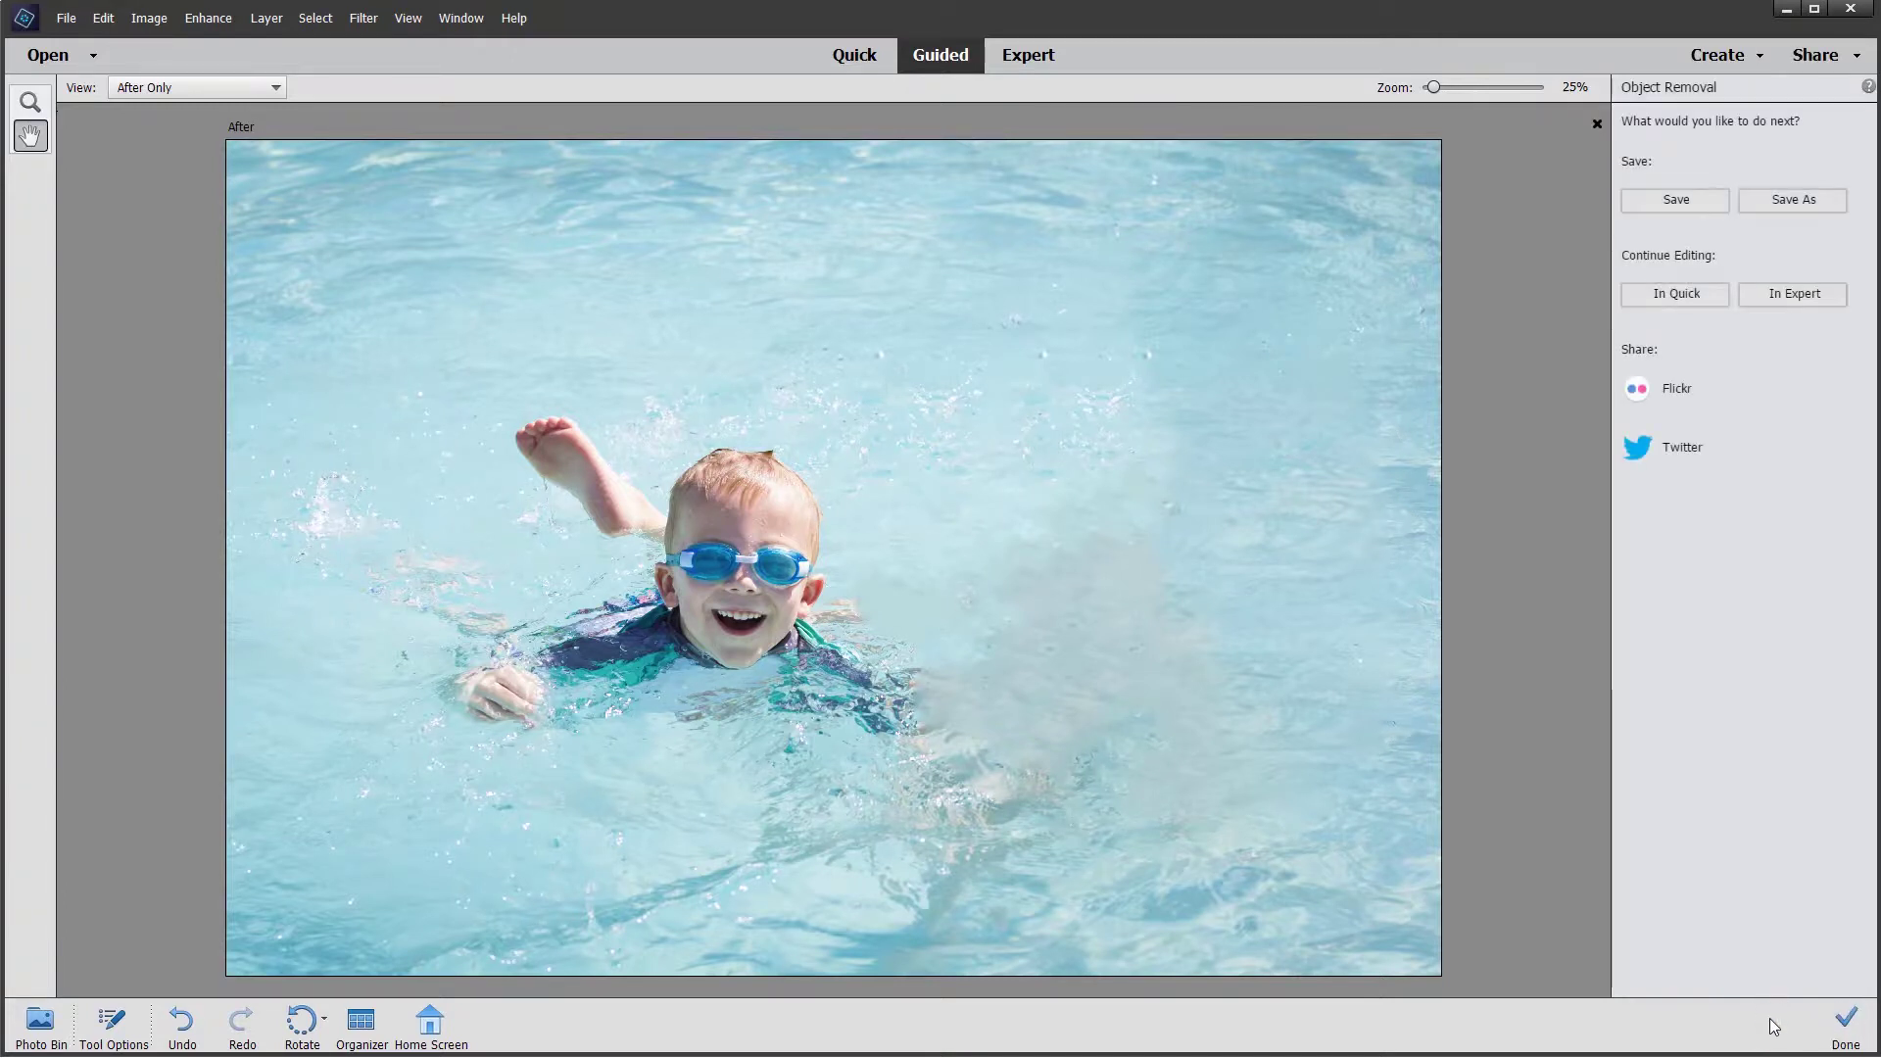
pyautogui.click(1789, 292)
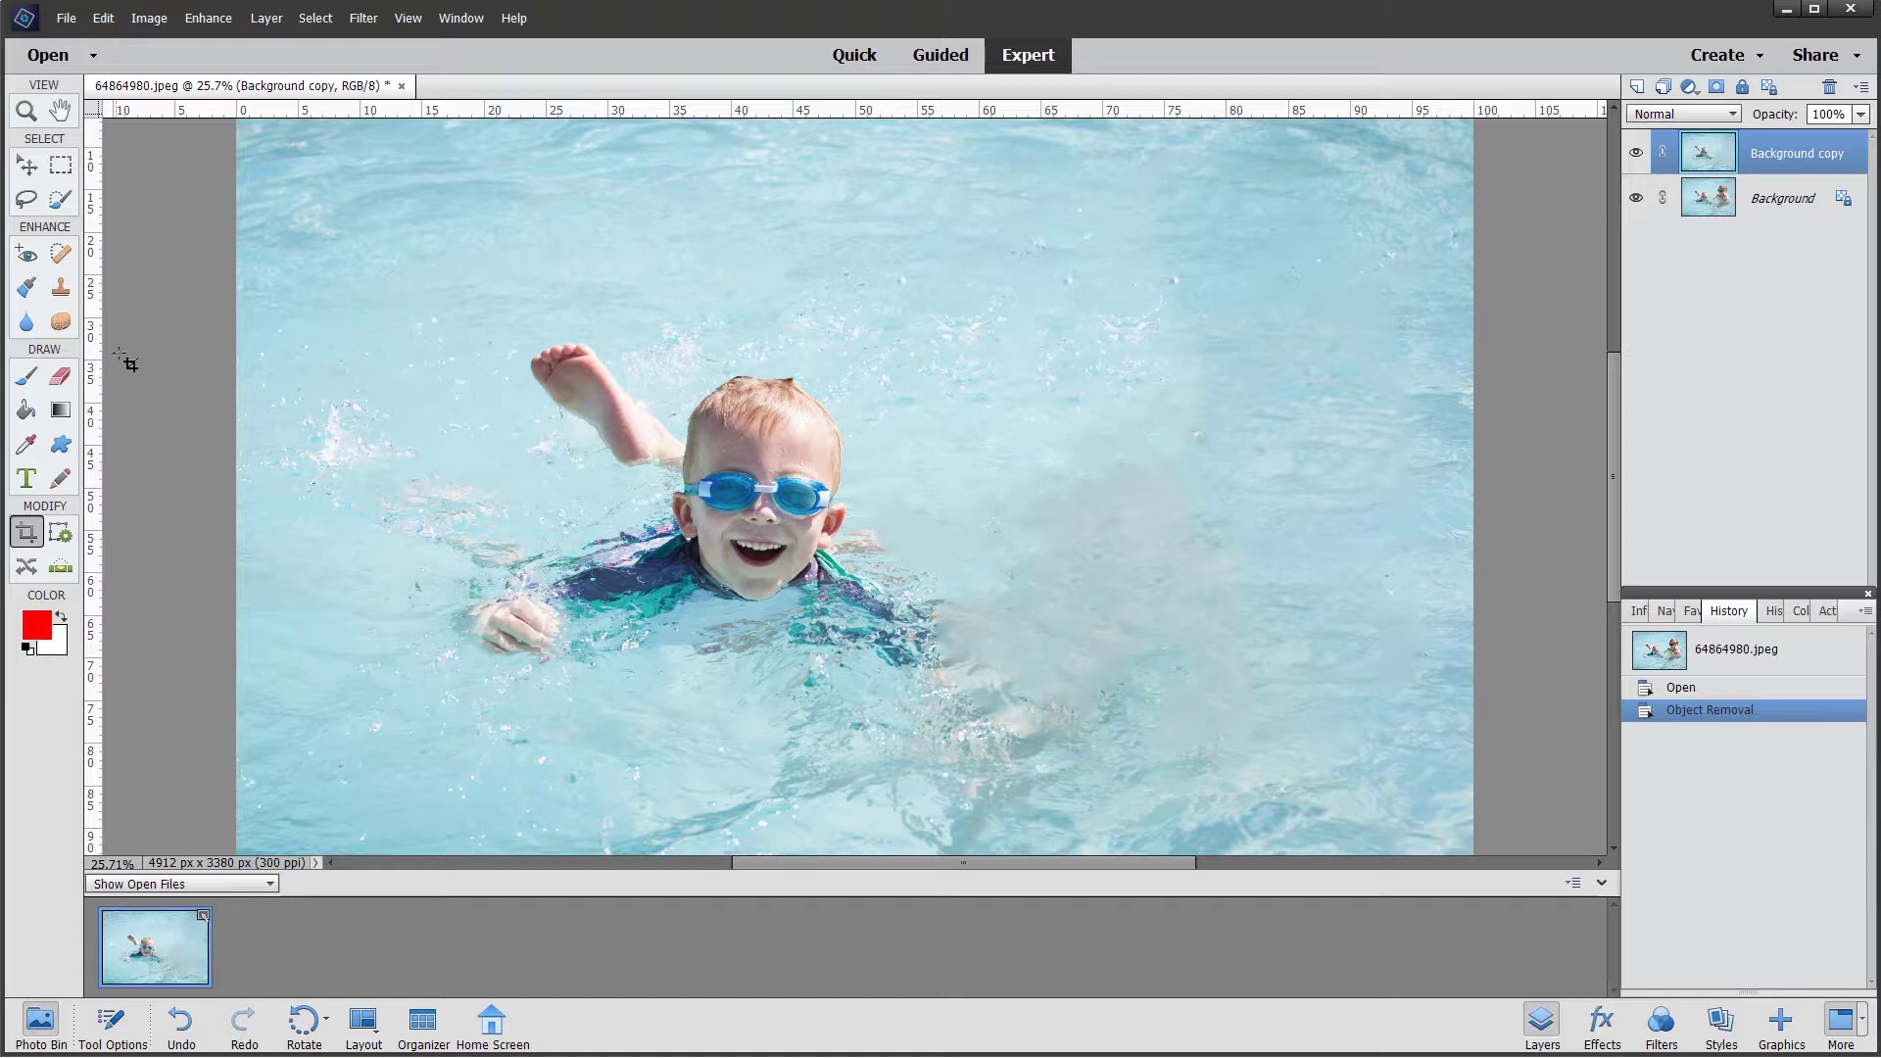
pyautogui.click(60, 290)
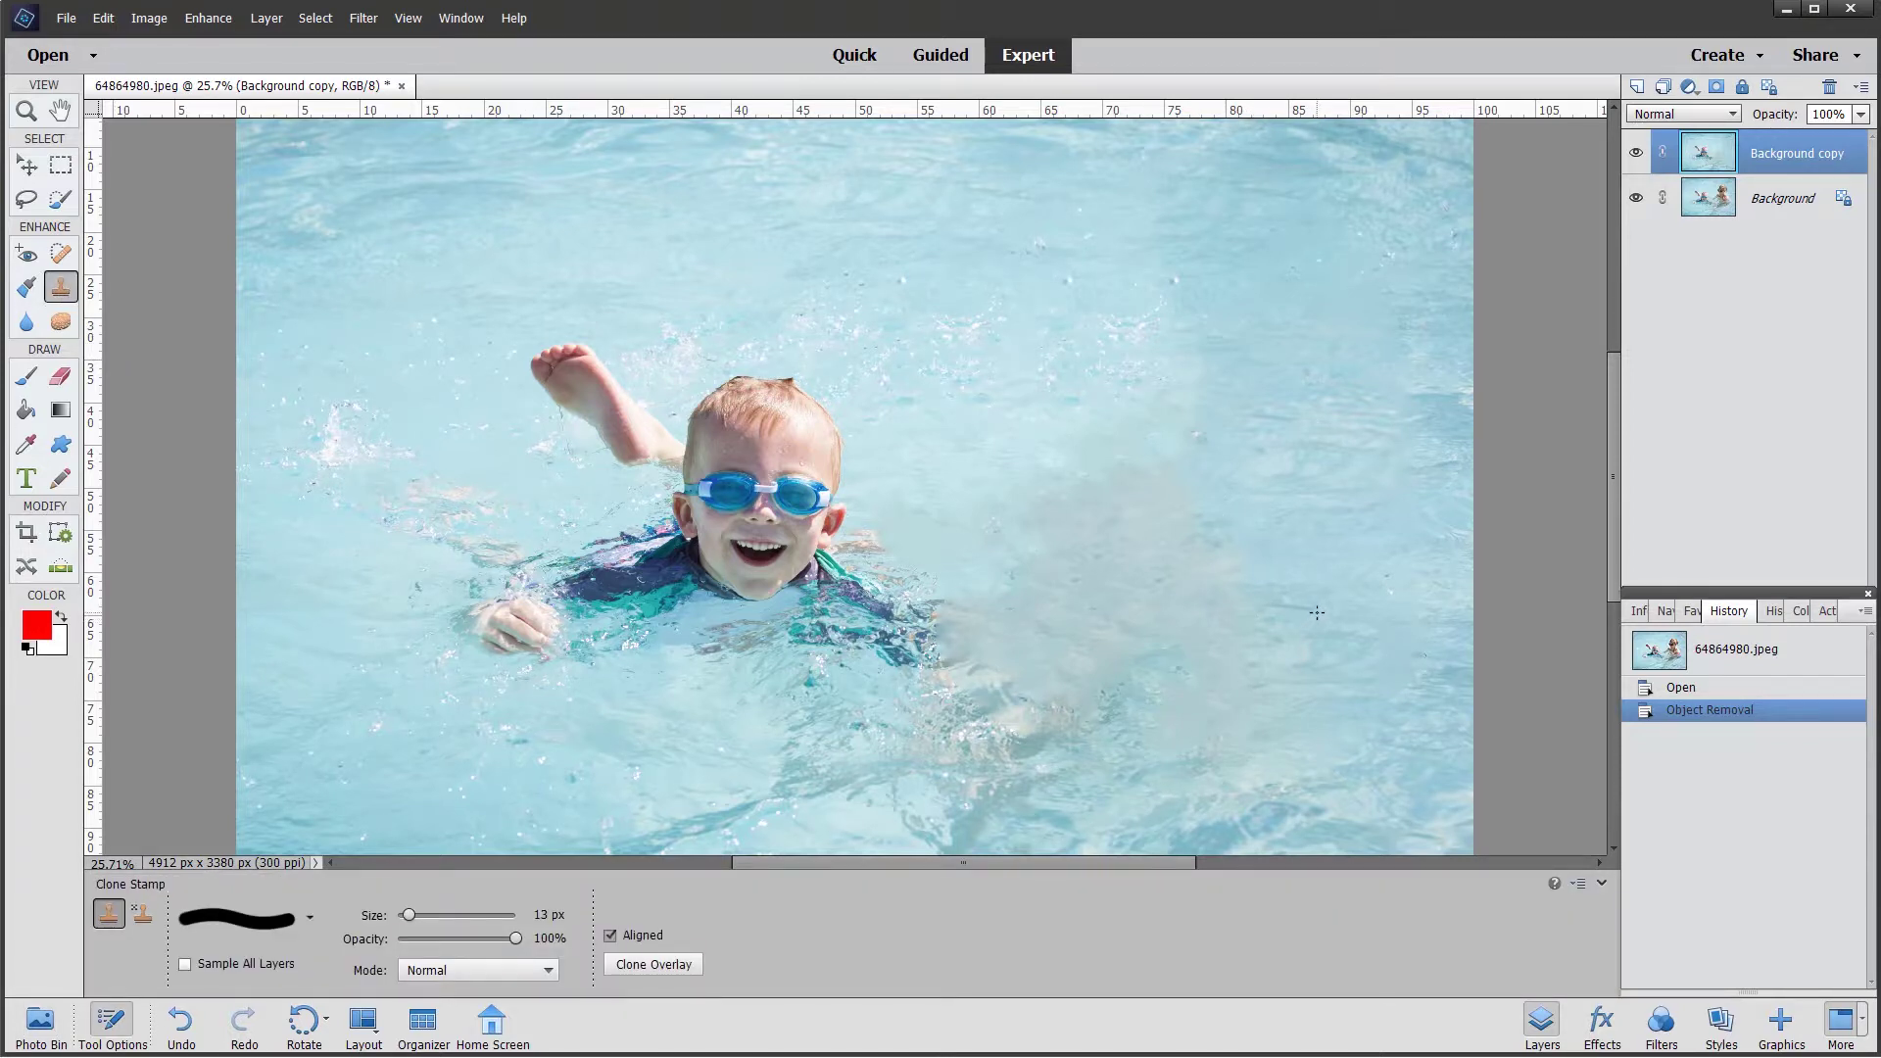
pyautogui.press(']')
pyautogui.press(']')
pyautogui.press(']')
pyautogui.press(']')
pyautogui.press(']')
pyautogui.press(']')
pyautogui.press(']')
pyautogui.press(']')
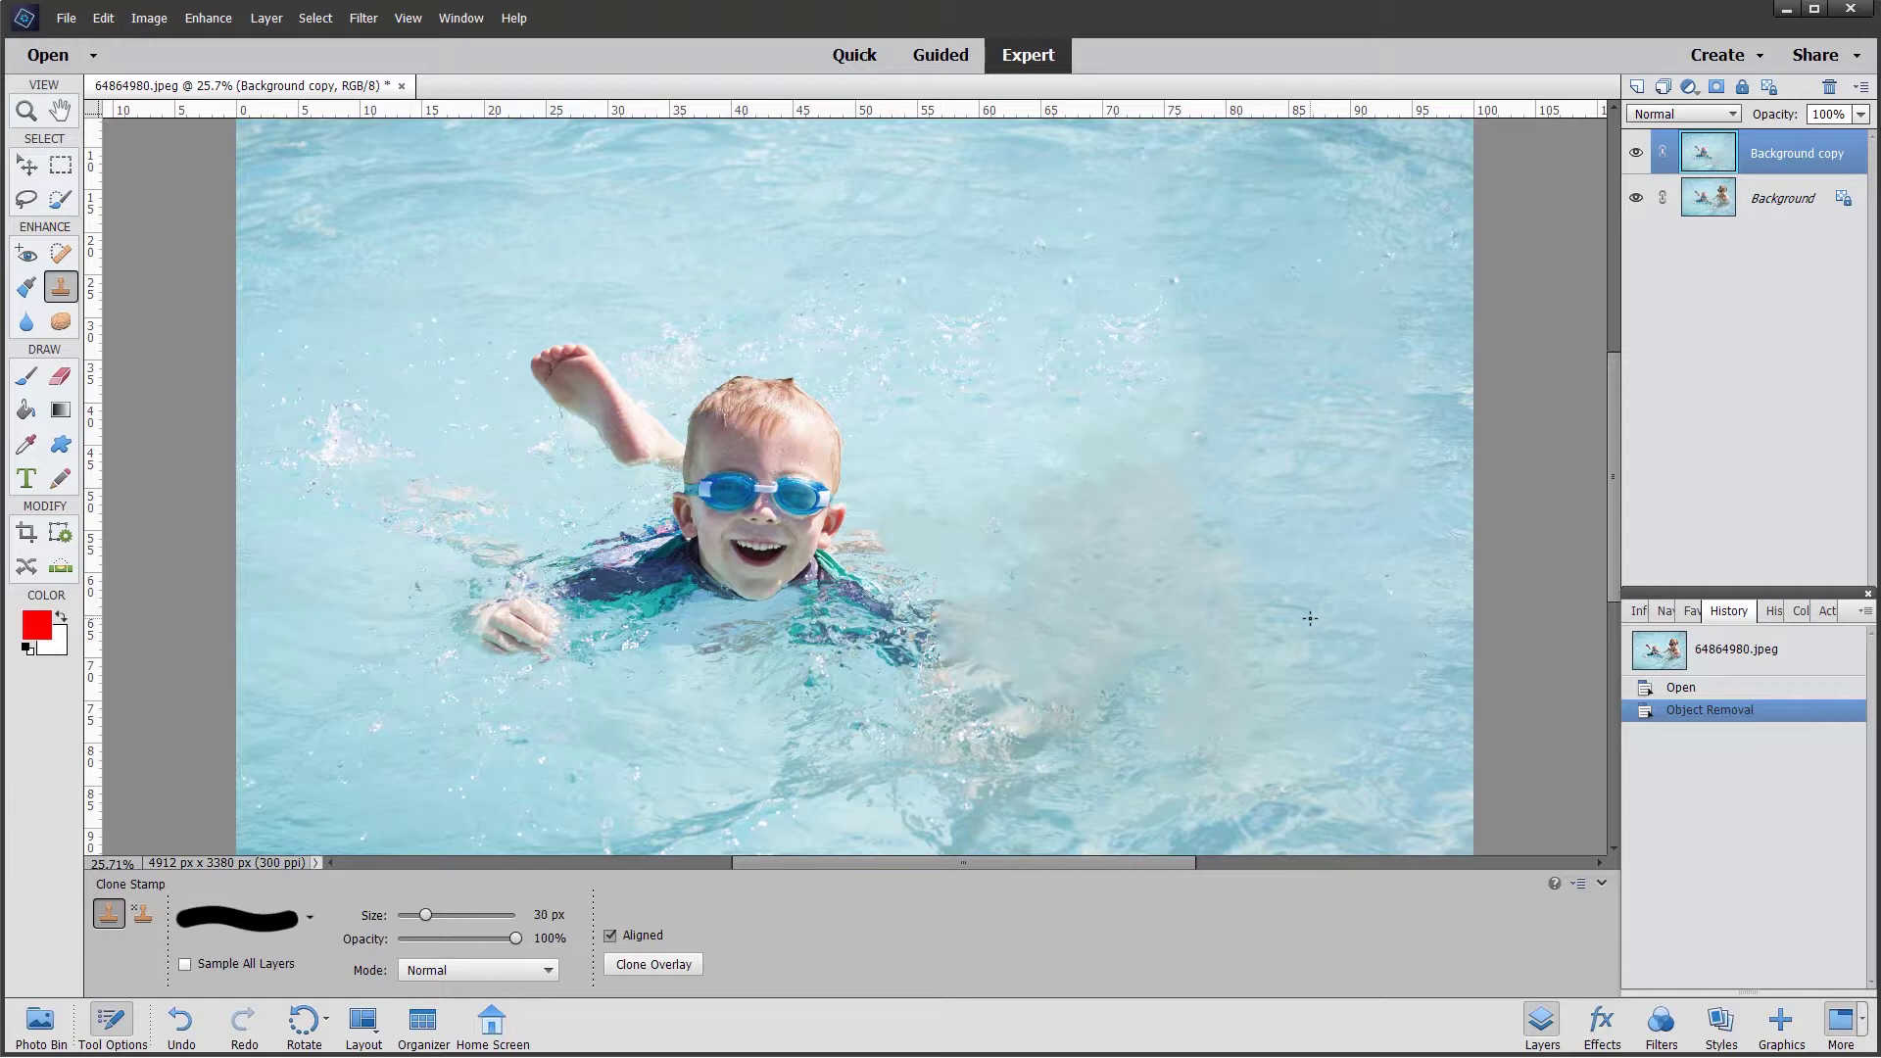
pyautogui.press(']')
pyautogui.press(']')
pyautogui.press(']')
pyautogui.press(']')
pyautogui.press('alt')
# Sample clean water as the clone source and paint strokes over the hazy patch
pyautogui.keyDown('alt'); pyautogui.click(1335, 608); pyautogui.keyUp('alt')
pyautogui.moveTo(1216, 582)
pyautogui.mouseDown()
pyautogui.moveTo(1145, 614)
pyautogui.moveTo(1186, 550)
pyautogui.moveTo(1132, 576)
pyautogui.moveTo(1117, 533)
pyautogui.moveTo(1145, 527)
pyautogui.moveTo(1145, 546)
pyautogui.moveTo(1086, 520)
pyautogui.moveTo(1076, 479)
pyautogui.moveTo(1063, 558)
pyautogui.moveTo(1014, 605)
pyautogui.moveTo(1131, 605)
pyautogui.moveTo(1153, 656)
pyautogui.moveTo(1123, 751)
pyautogui.moveTo(1284, 703)
pyautogui.moveTo(1251, 727)
pyautogui.moveTo(1324, 740)
pyautogui.mouseUp()
pyautogui.moveTo(1131, 616)
pyautogui.mouseDown()
pyautogui.moveTo(1074, 604)
pyautogui.moveTo(1101, 576)
pyautogui.moveTo(1042, 571)
pyautogui.mouseUp()
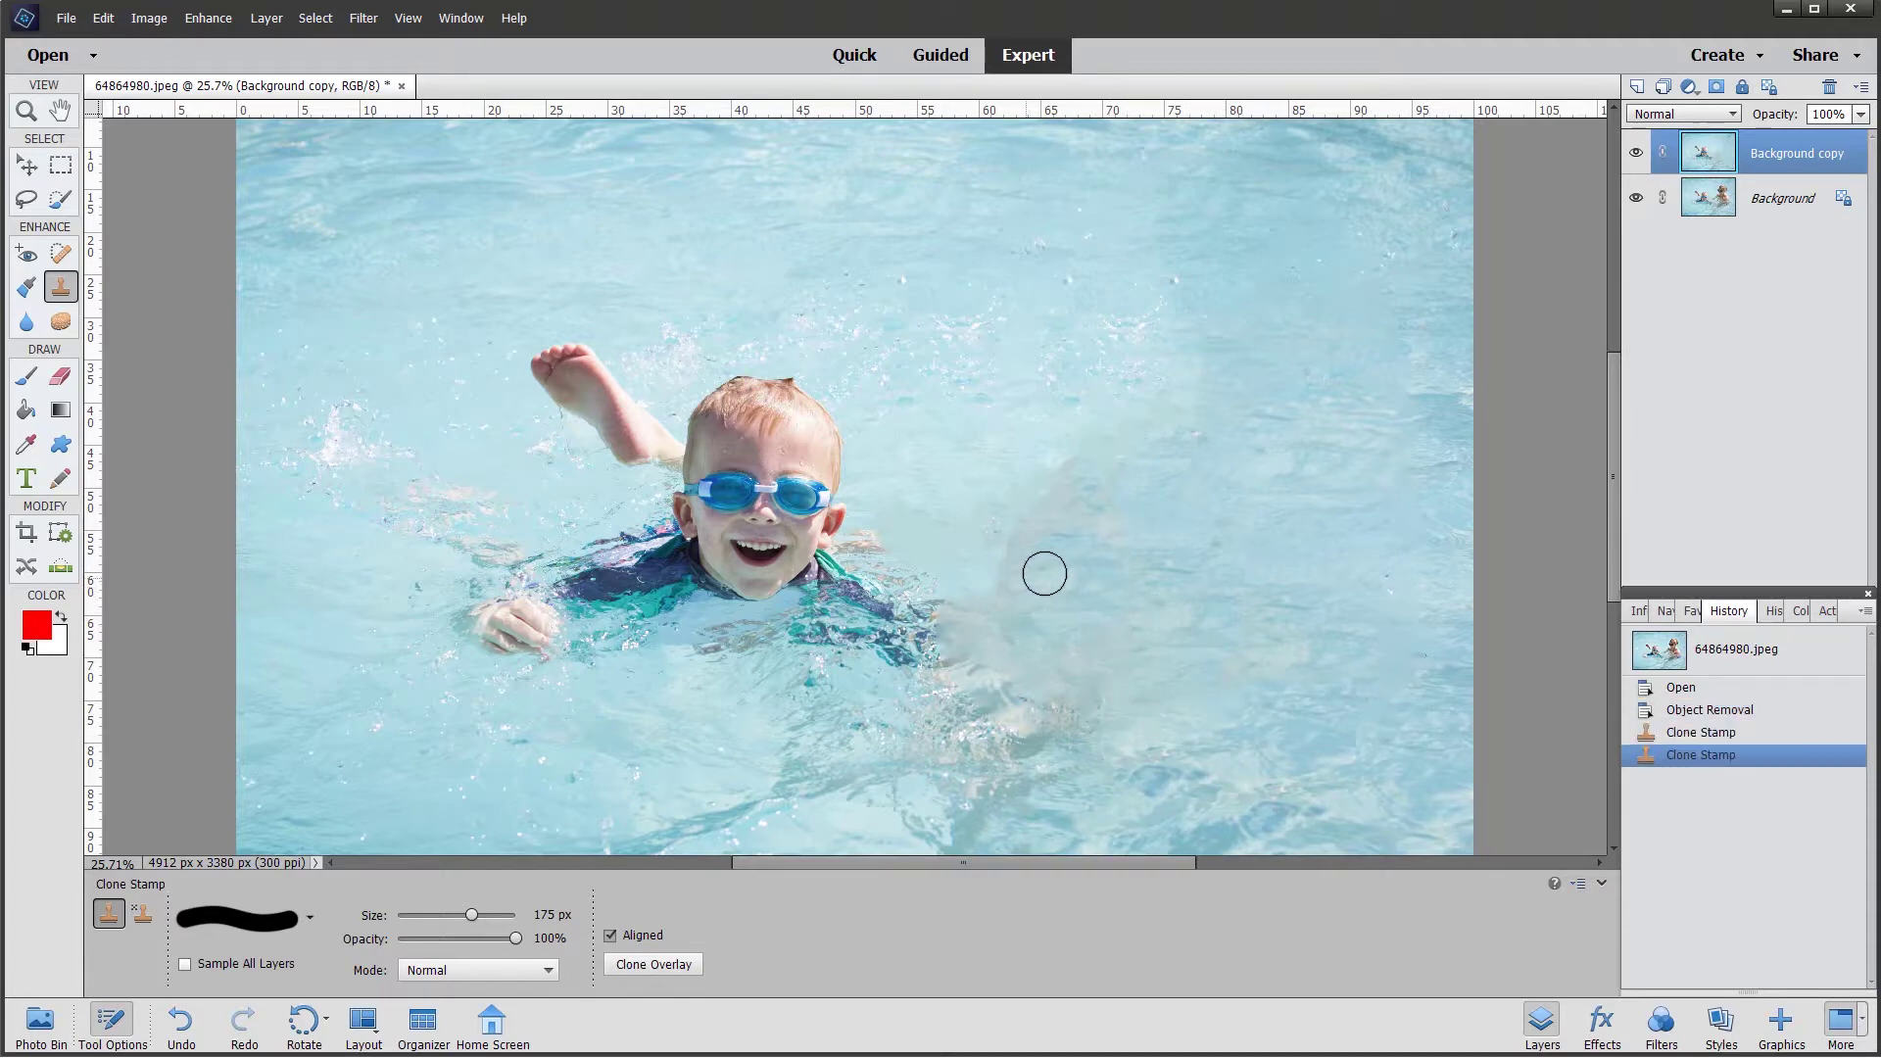
pyautogui.keyDown('alt'); pyautogui.click(1259, 622); pyautogui.keyUp('alt')
pyautogui.moveTo(1125, 591); pyautogui.dragTo(1088, 588)
pyautogui.moveTo(1058, 598)
pyautogui.mouseDown()
pyautogui.moveTo(1028, 571)
pyautogui.moveTo(1063, 507)
pyautogui.mouseUp()
# Dab cloned water over the remaining haze beside and right of the boy
pyautogui.click(1059, 489)
pyautogui.click(1017, 511)
pyautogui.click(1002, 547)
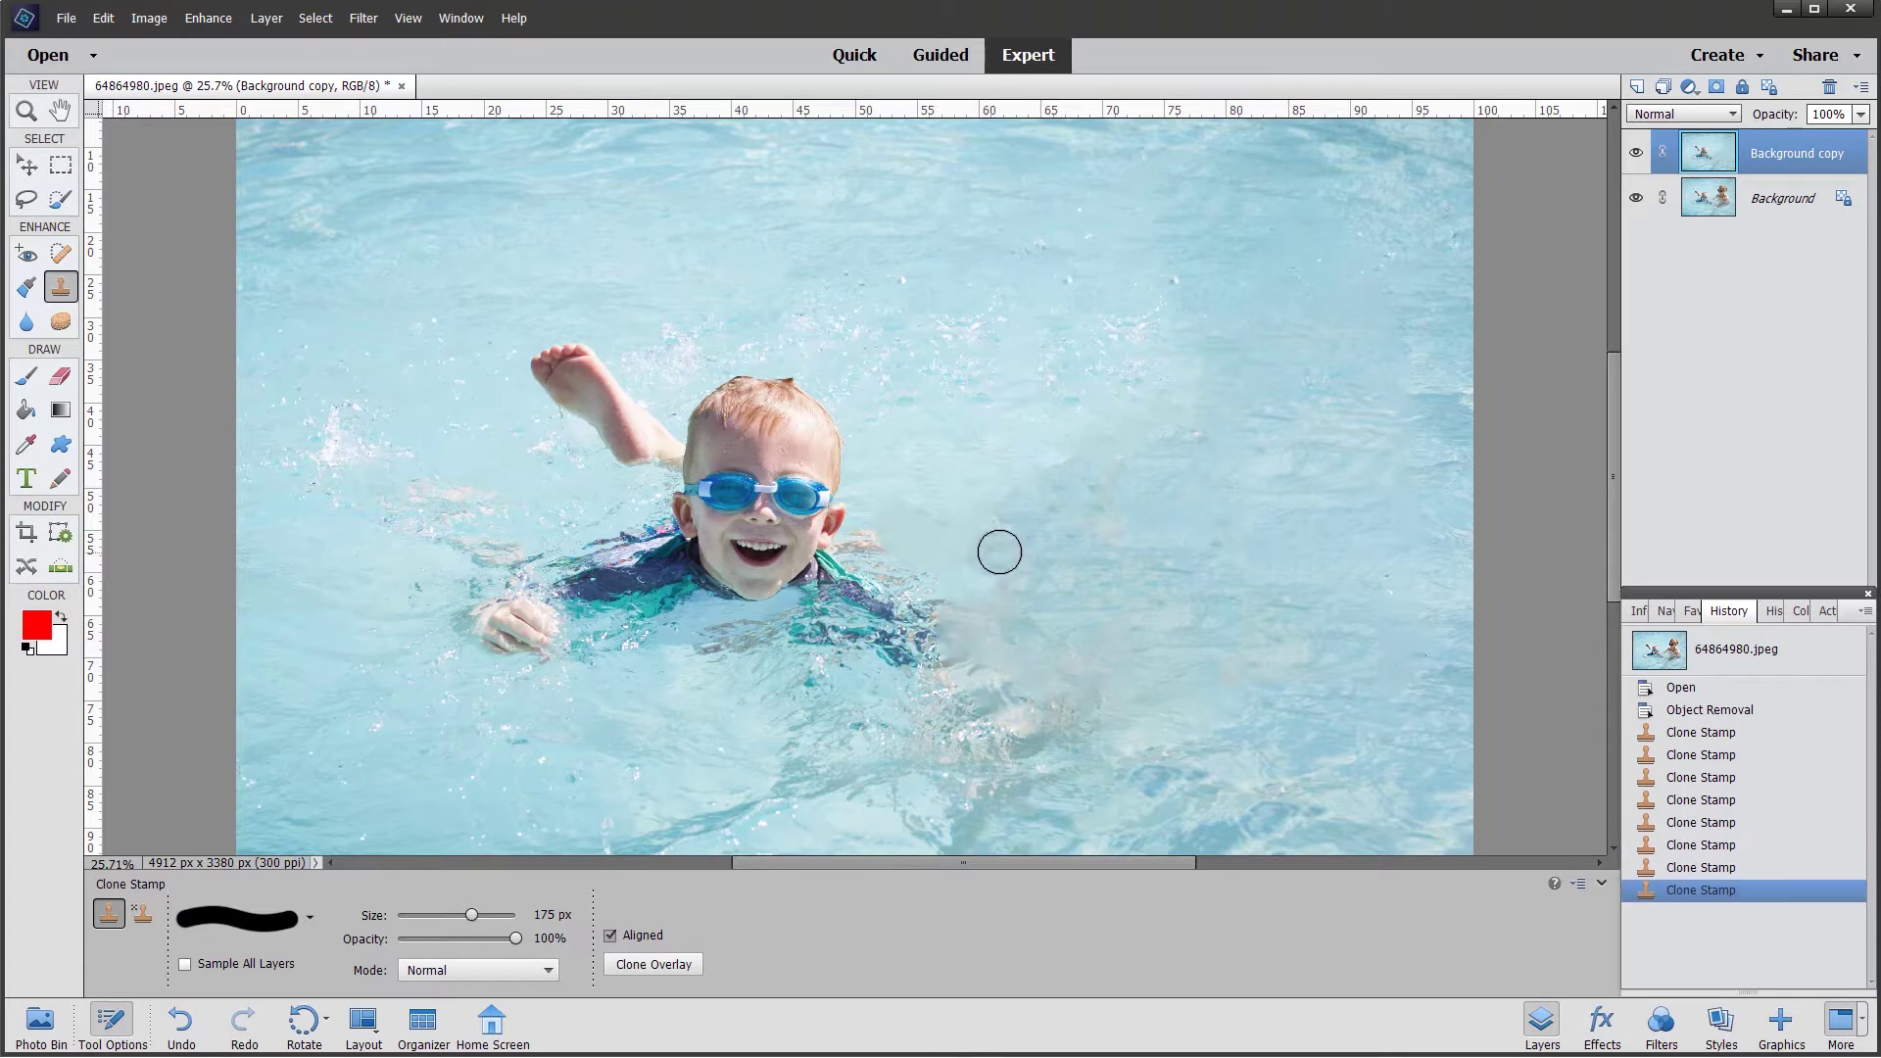
pyautogui.click(1014, 562)
pyautogui.click(1019, 568)
pyautogui.click(1001, 563)
pyautogui.click(1039, 510)
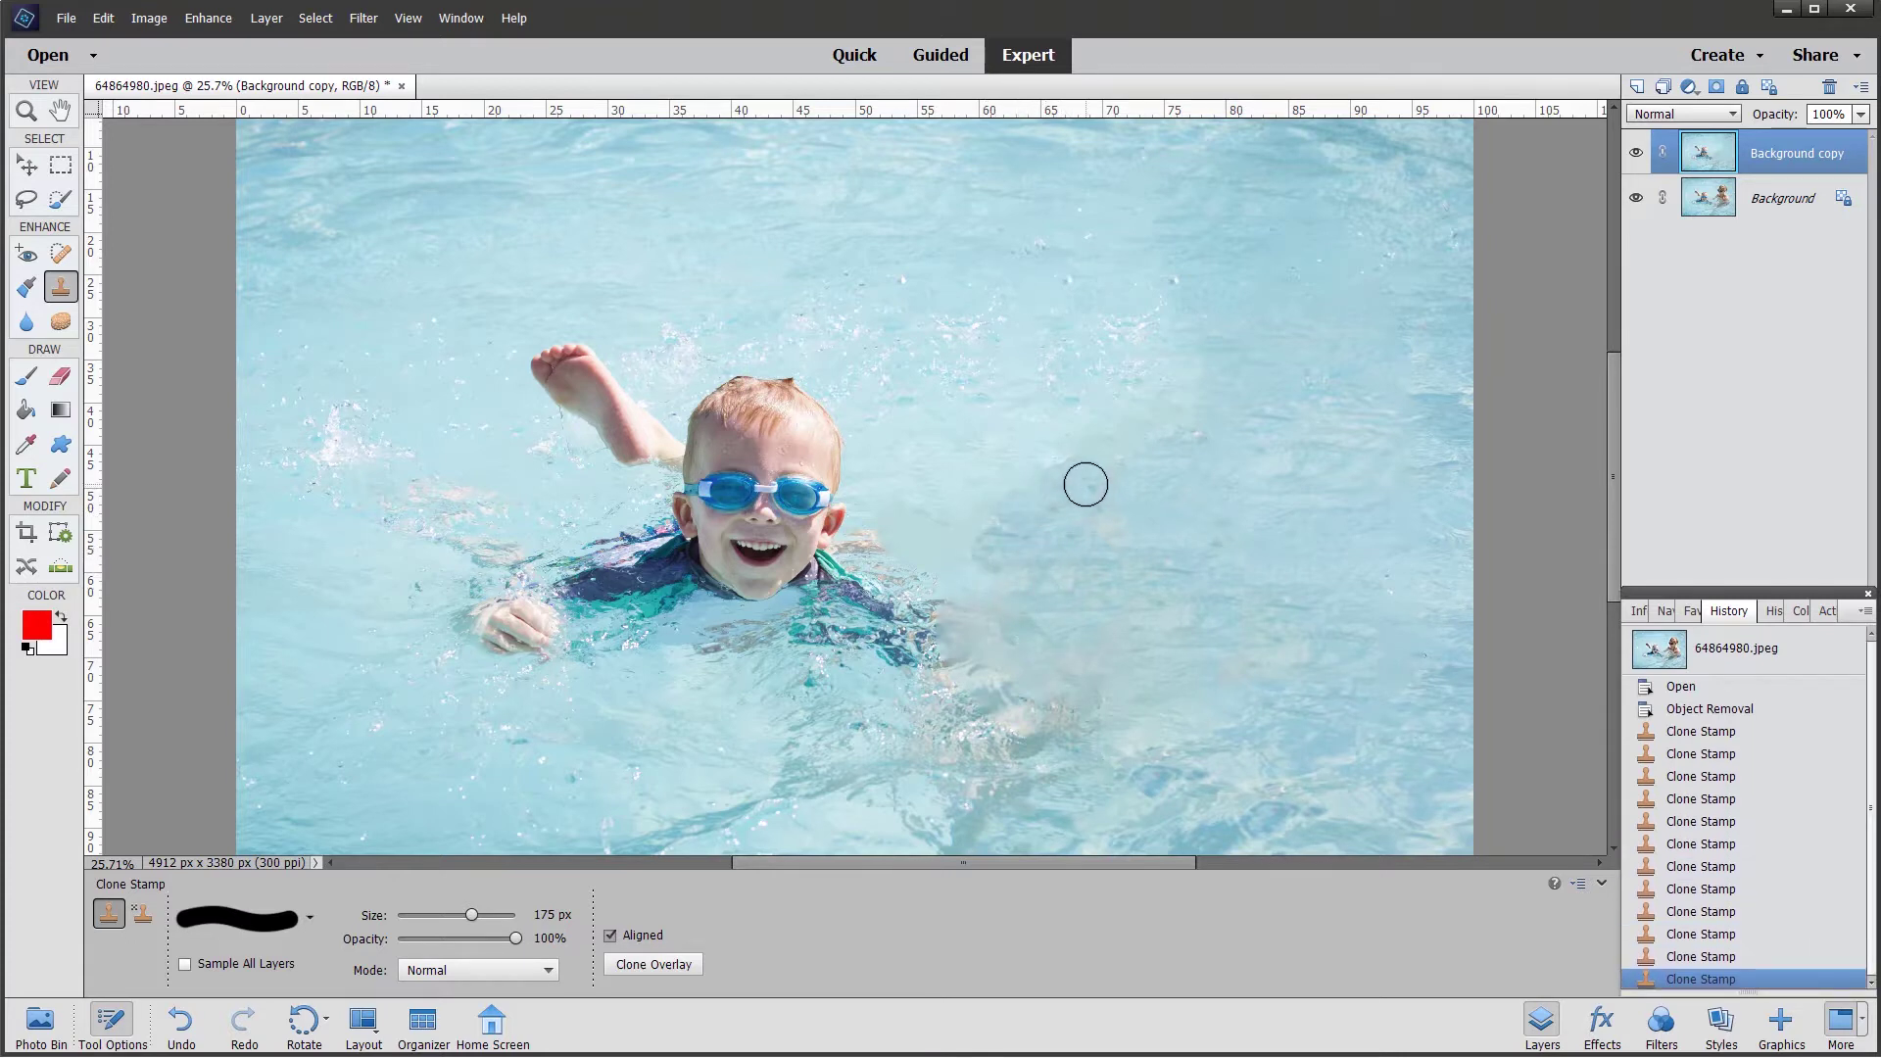
pyautogui.click(1116, 477)
pyautogui.click(1221, 441)
pyautogui.click(1431, 494)
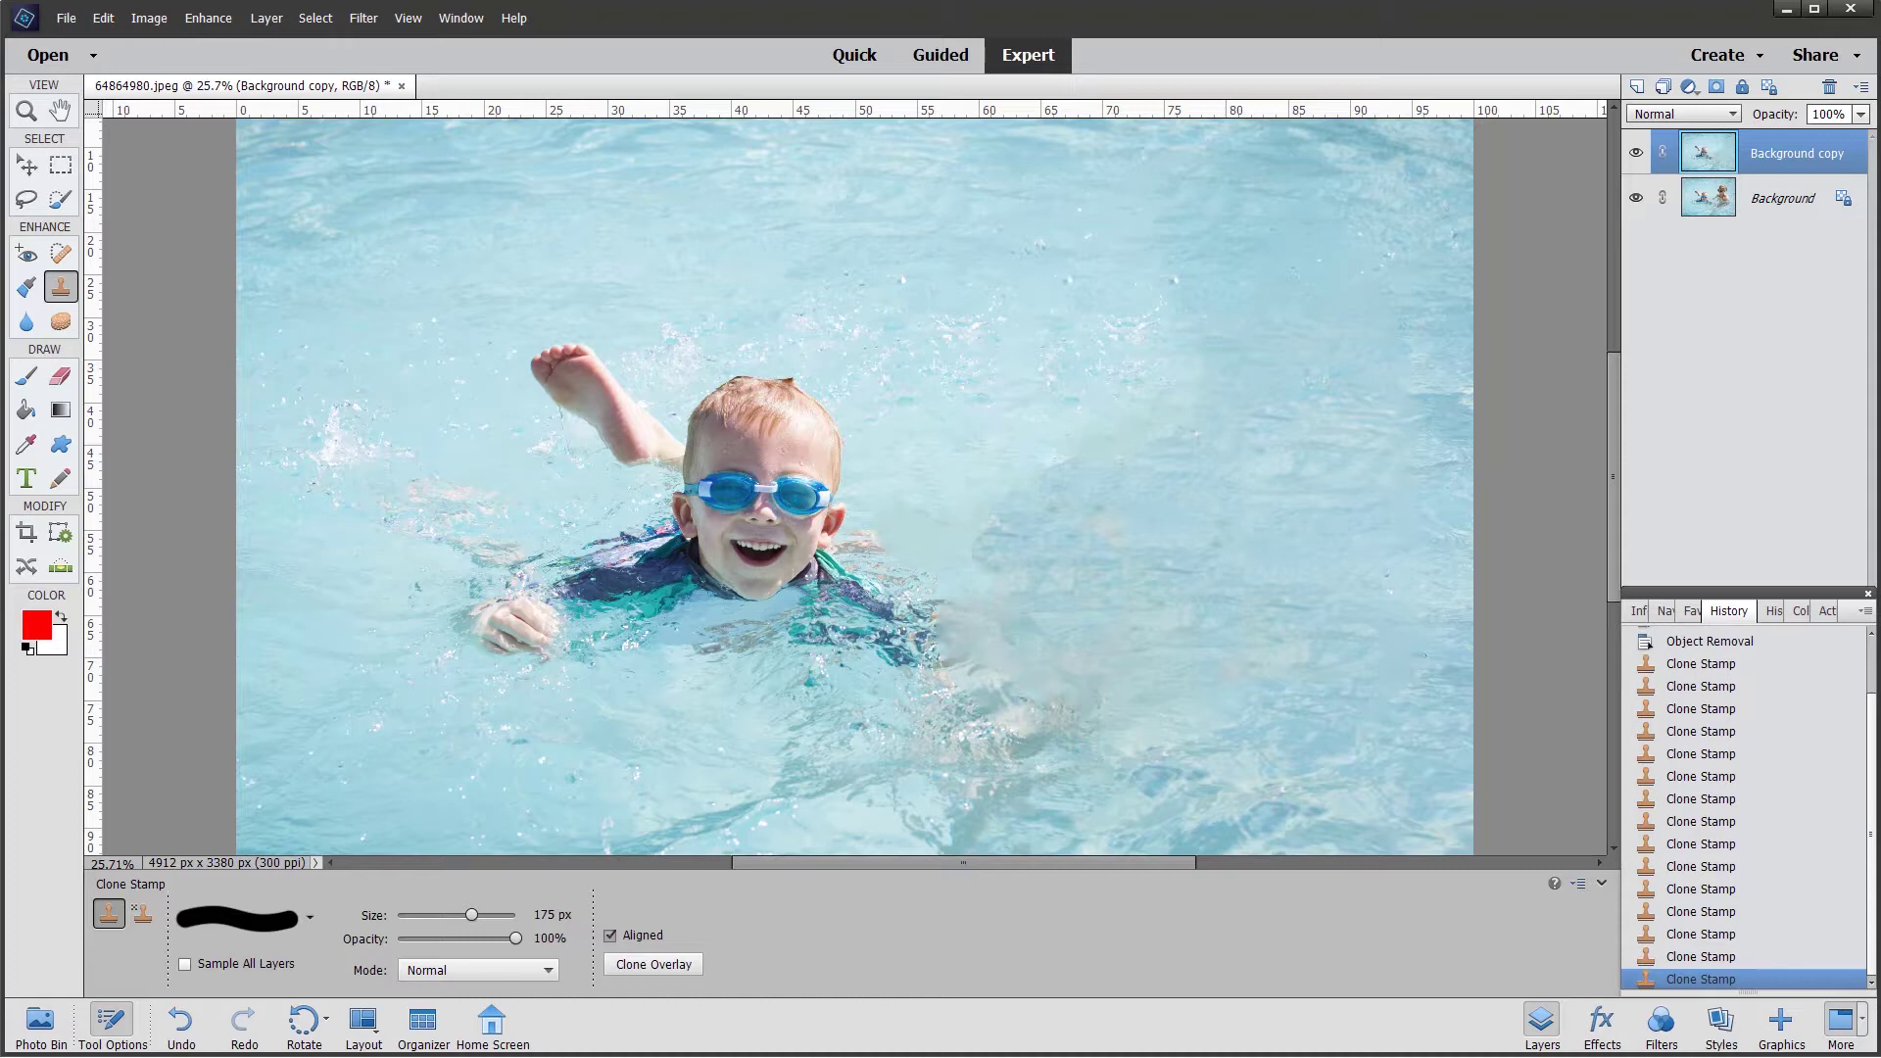